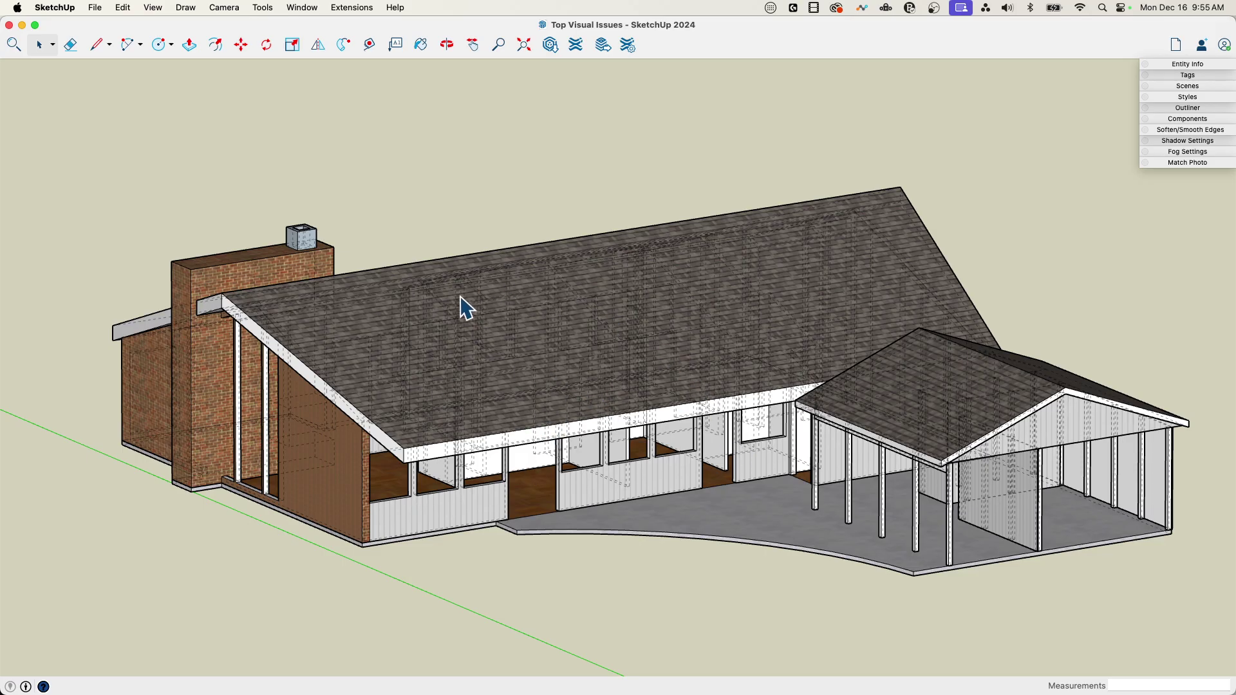
# - Turn off Back Edges in the Edge Style options, then briefly review the Styles Face settings
pyautogui.click(155, 8)
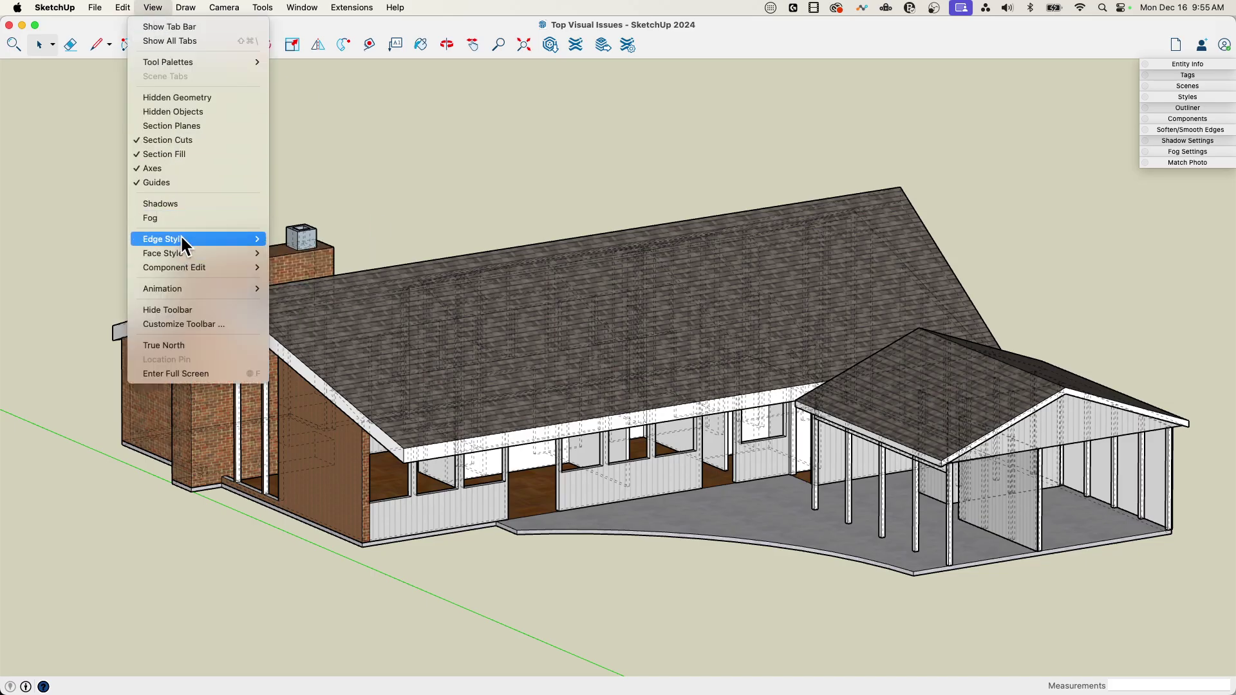
pyautogui.moveTo(182, 239)
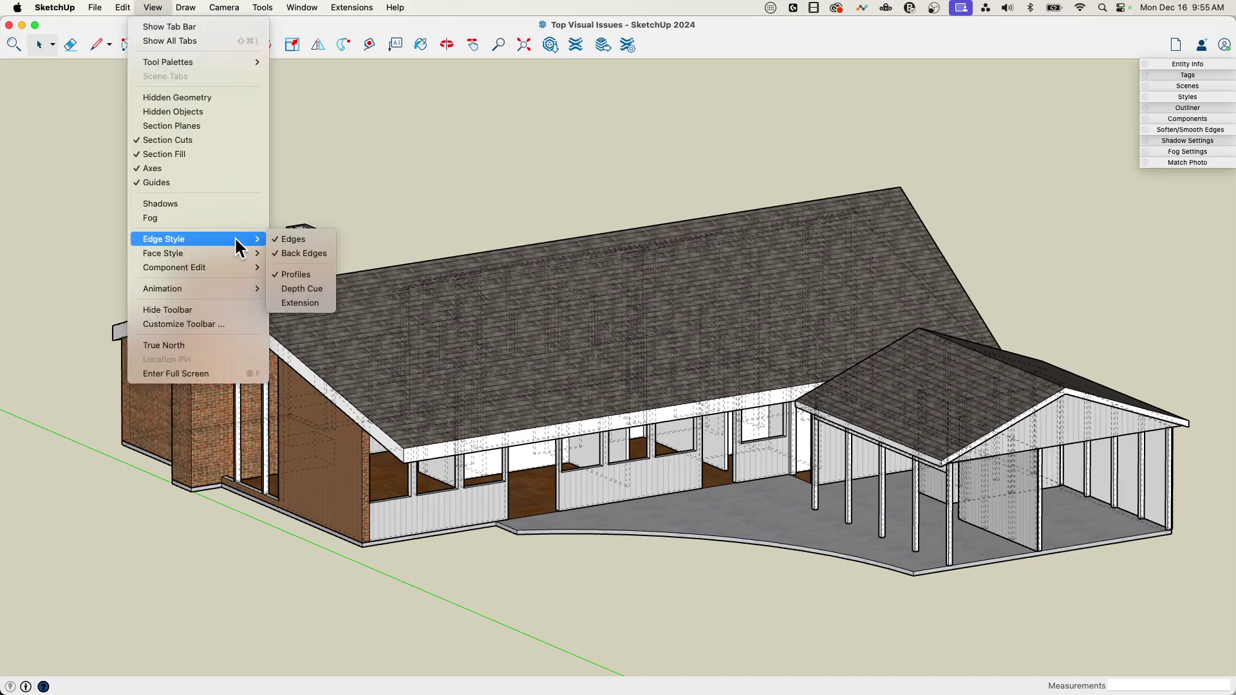
pyautogui.click(286, 256)
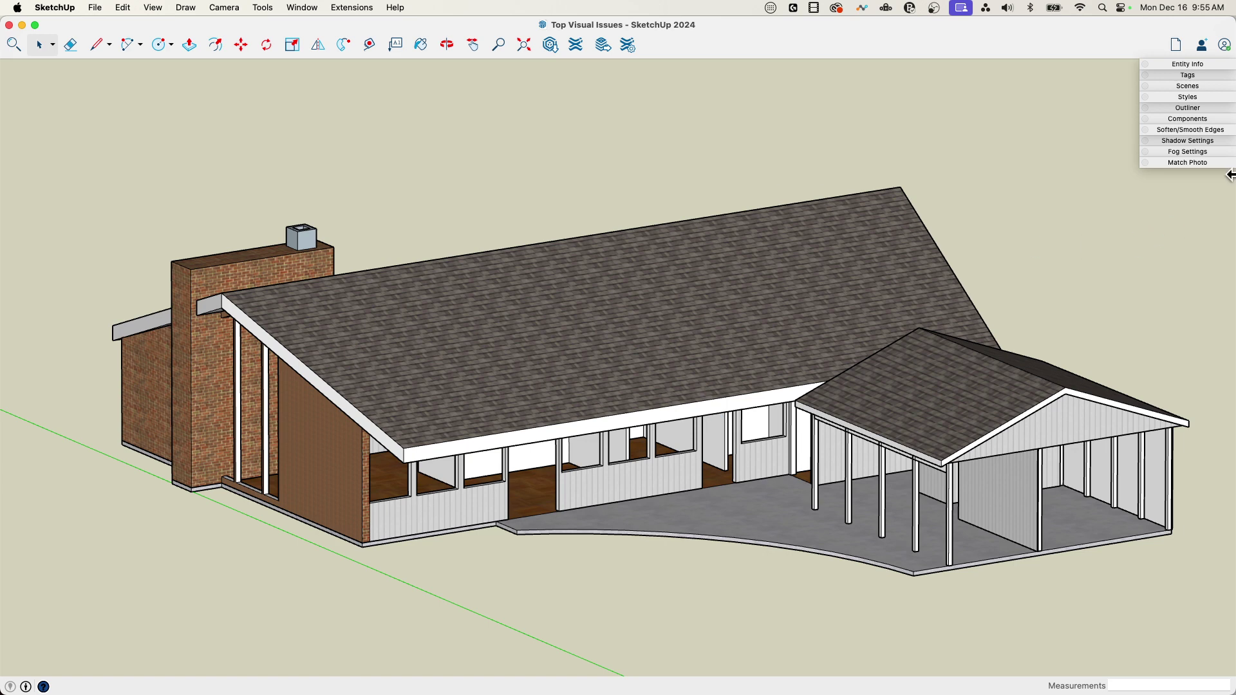
pyautogui.click(1193, 97)
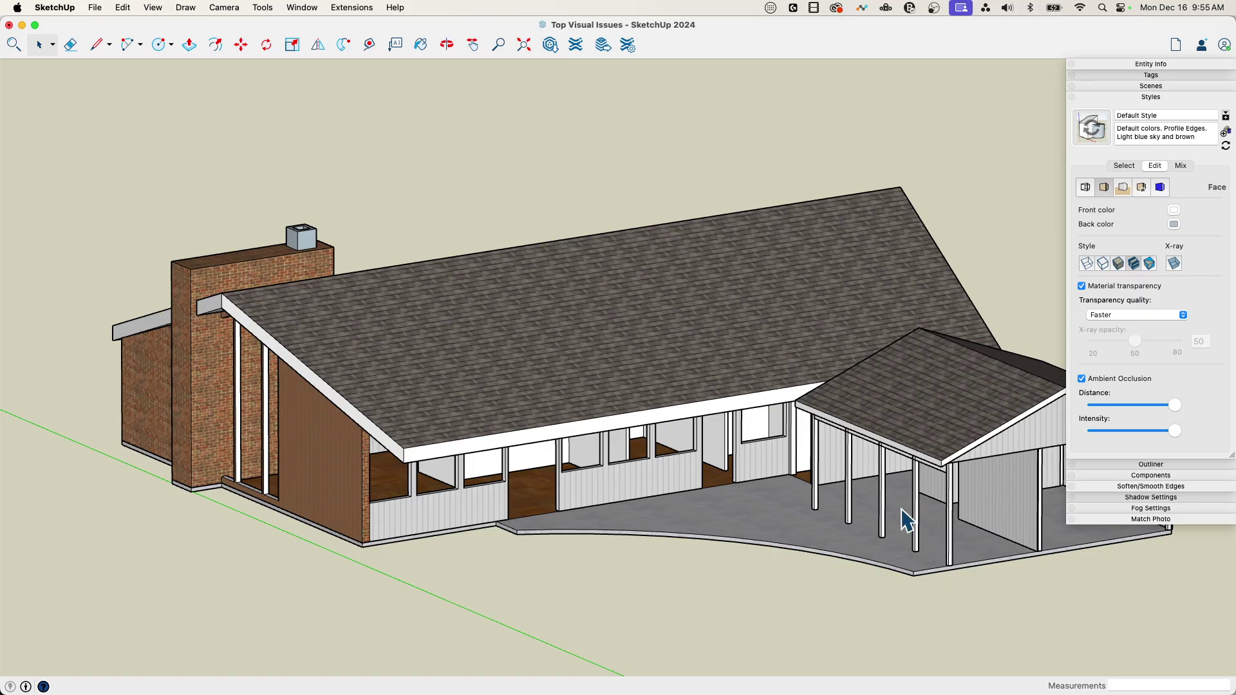
pyautogui.click(1141, 97)
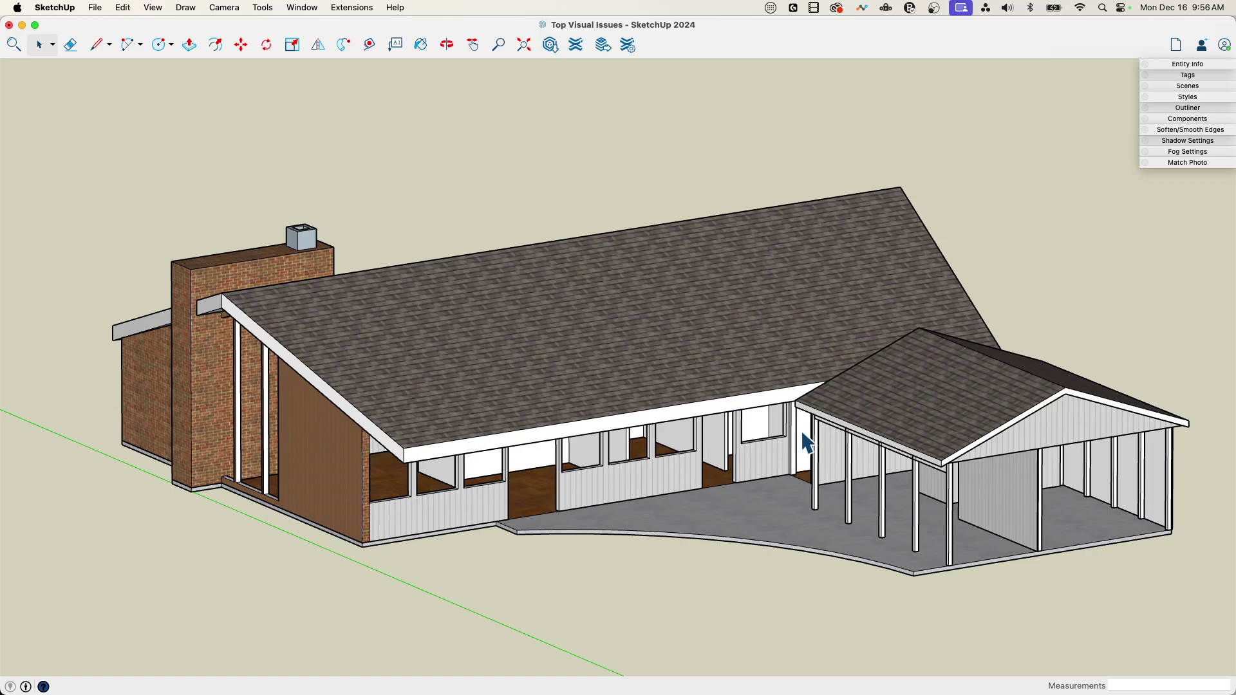
pyautogui.press('l')
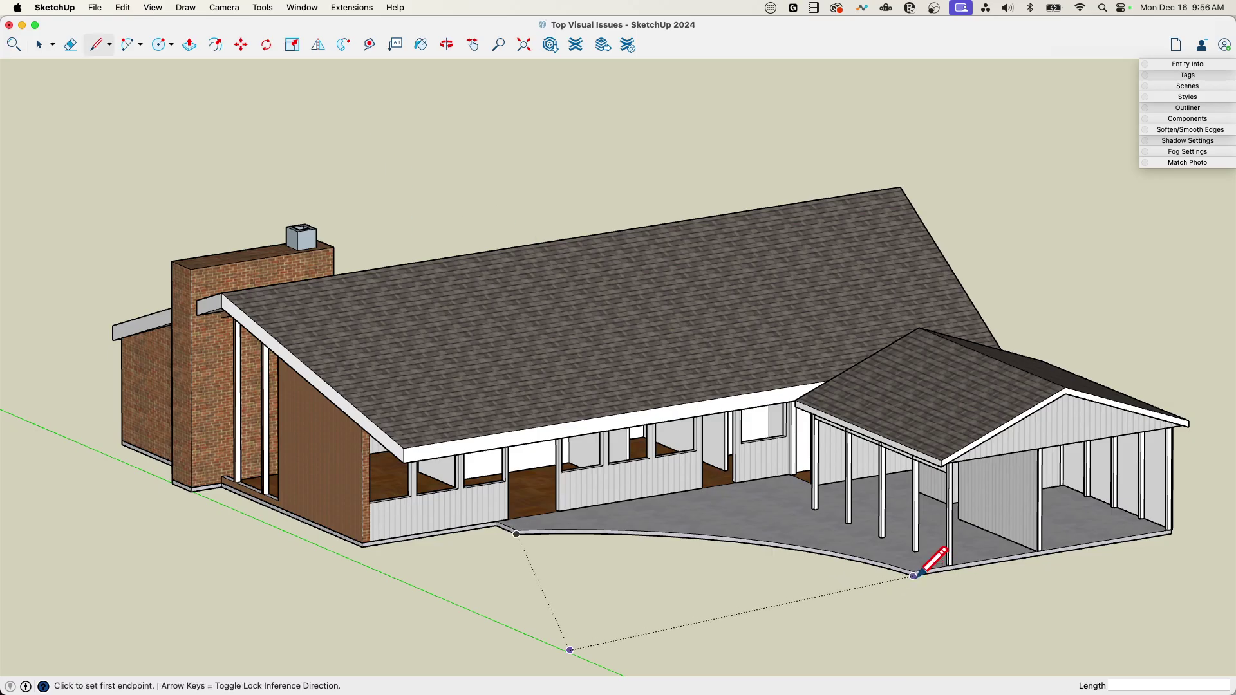
pyautogui.click(914, 575)
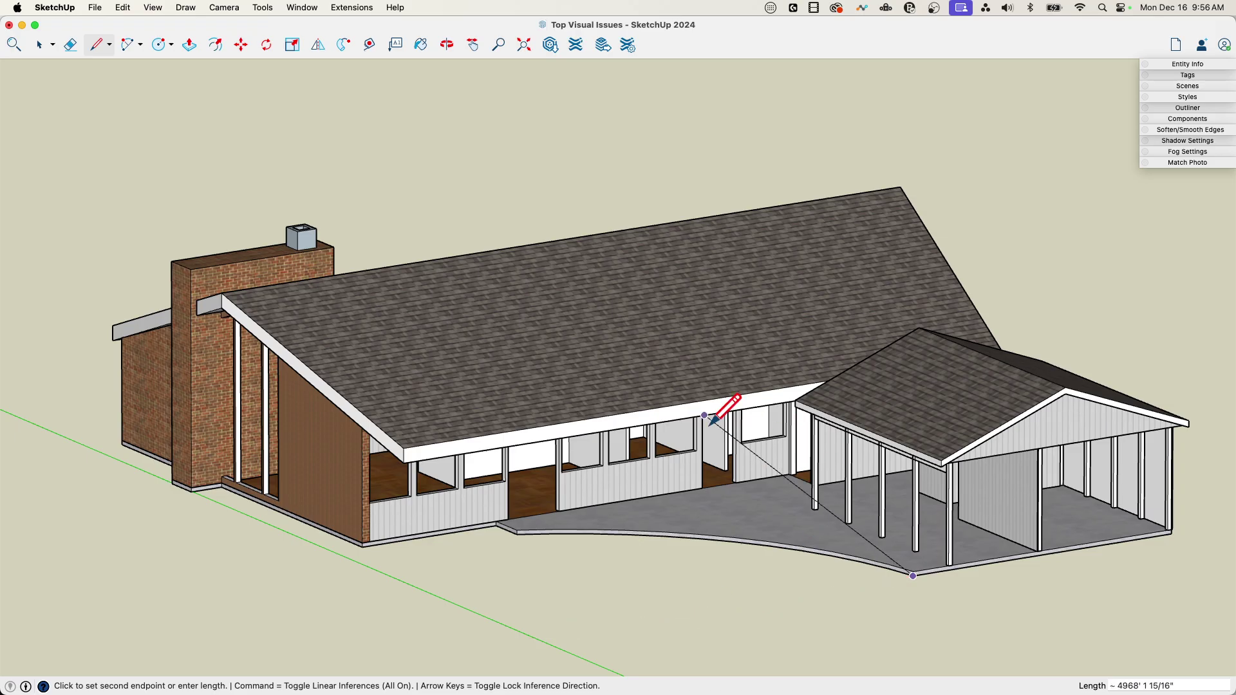
pyautogui.press('space')
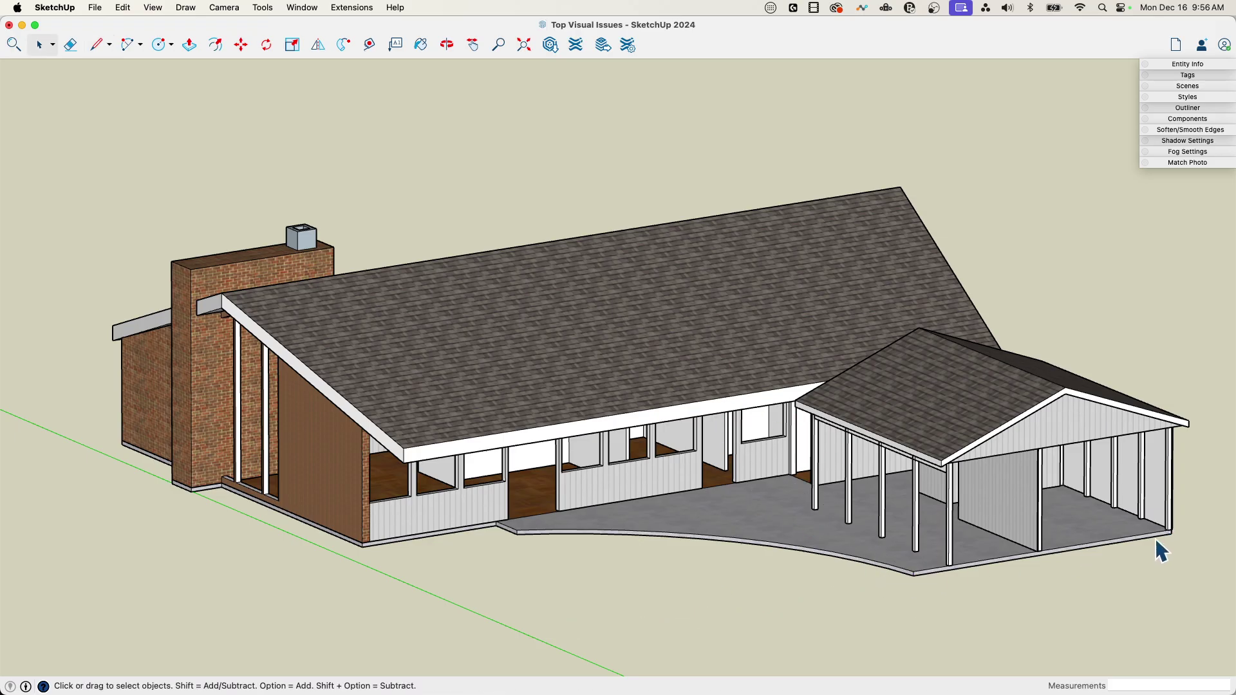
pyautogui.click(709, 399)
# - Inside the house group, tape-measure slab corner to carport corner and resize that length to 32'
pyautogui.doubleClick(673, 365)
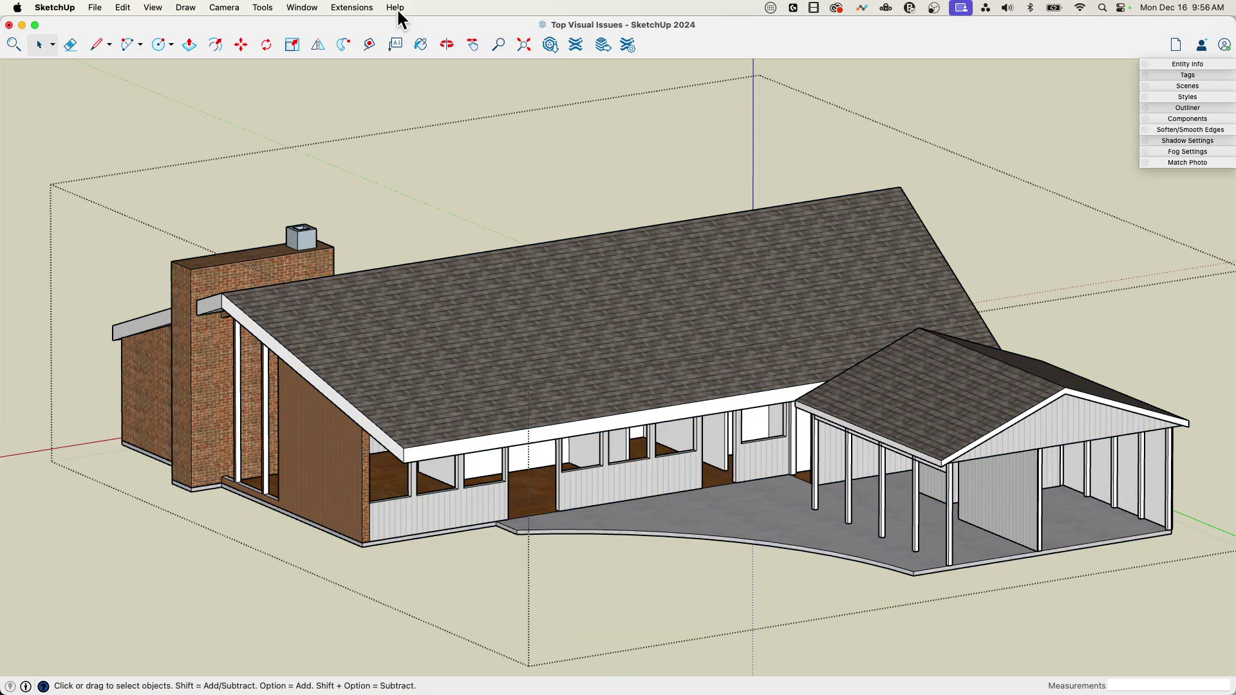
pyautogui.click(369, 44)
pyautogui.click(913, 576)
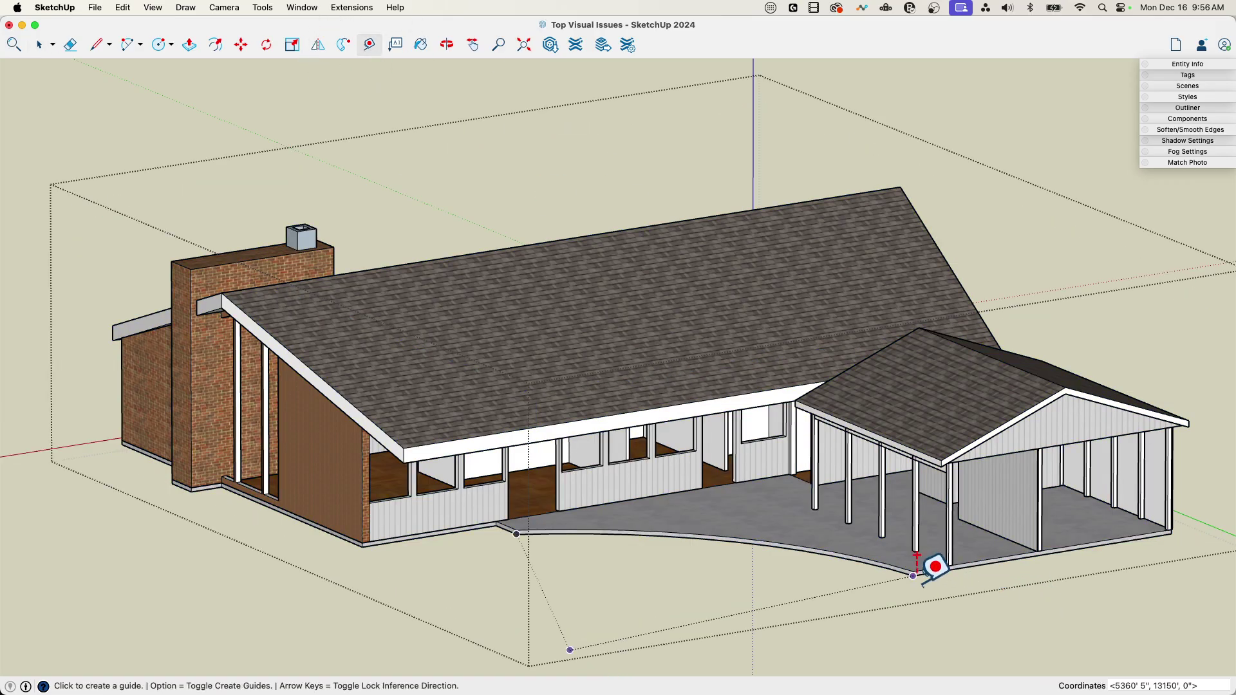
pyautogui.click(1170, 533)
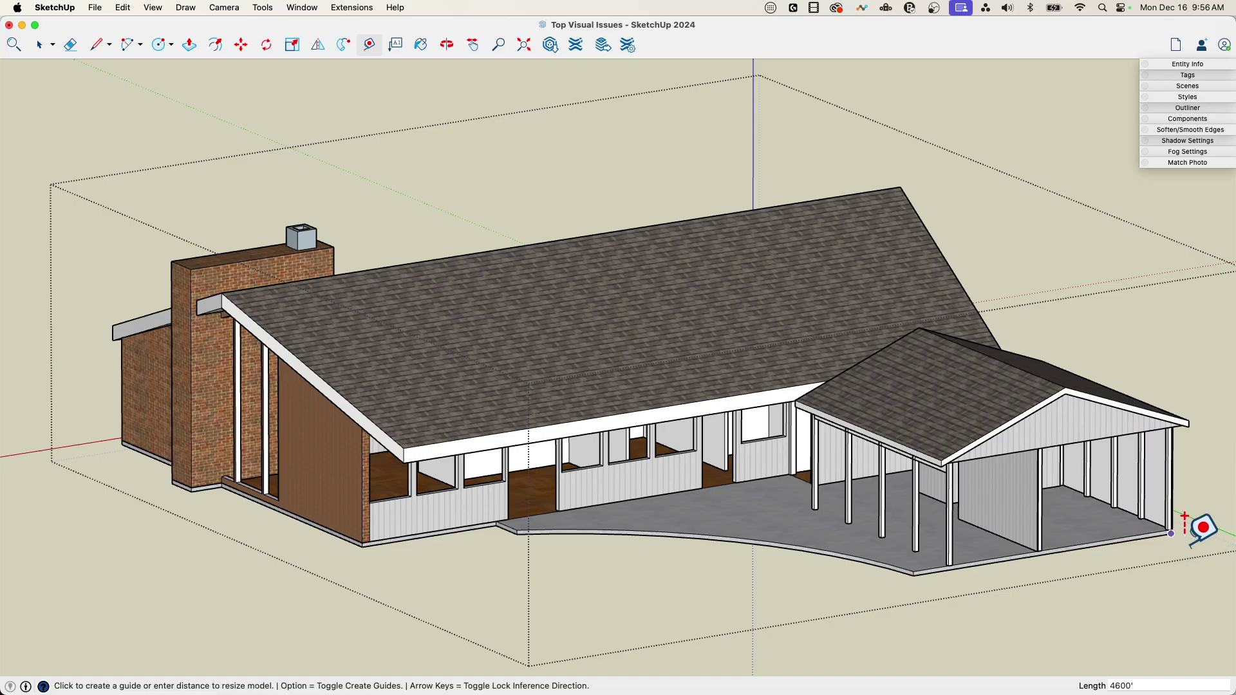
pyautogui.write('32')
pyautogui.press('Return')
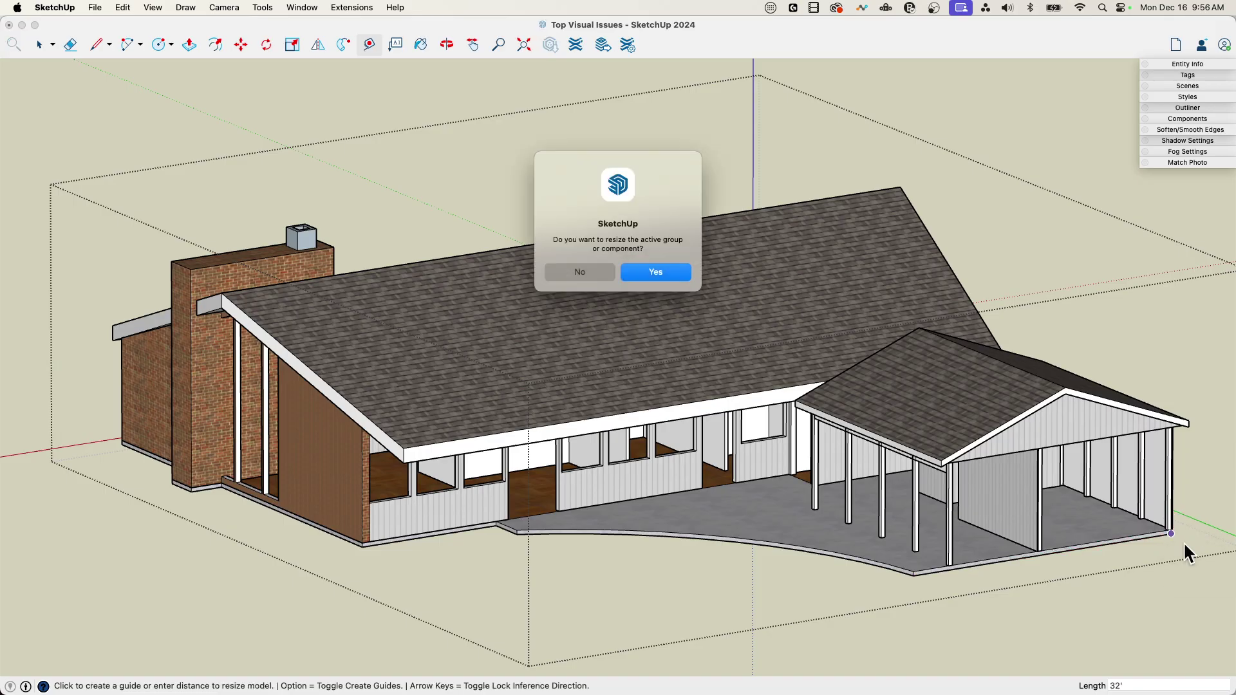
pyautogui.click(662, 270)
pyautogui.press('space')
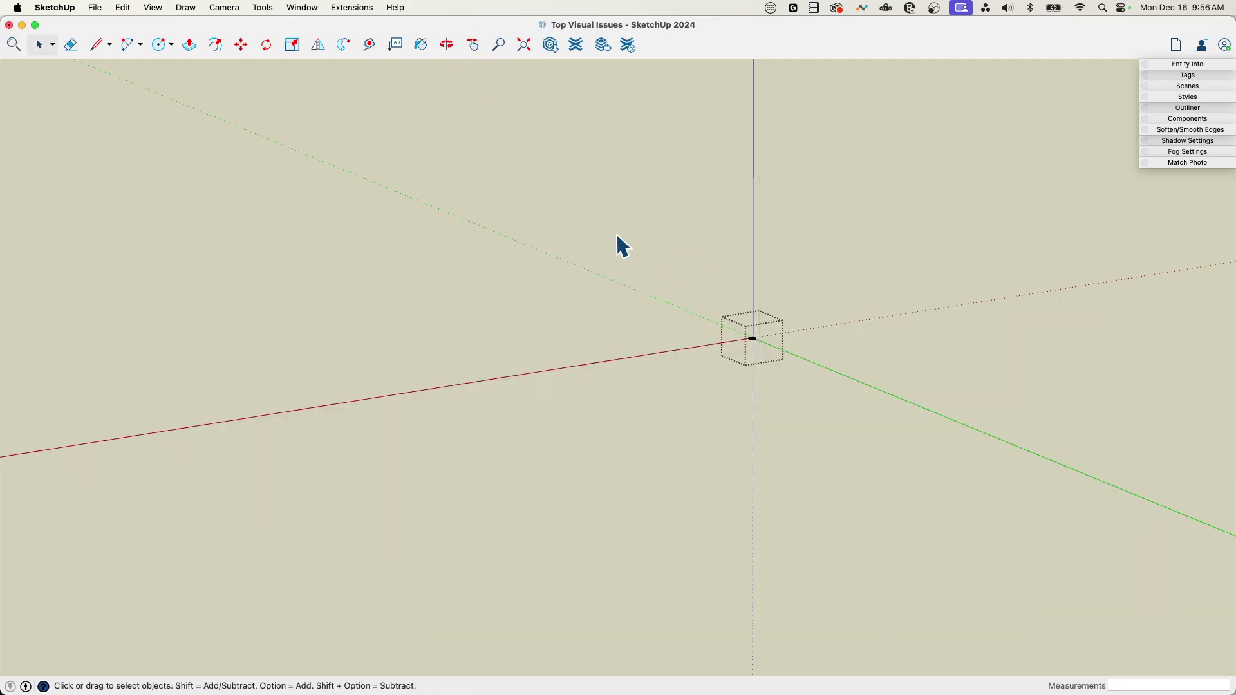
pyautogui.scroll(5, 602, 227)
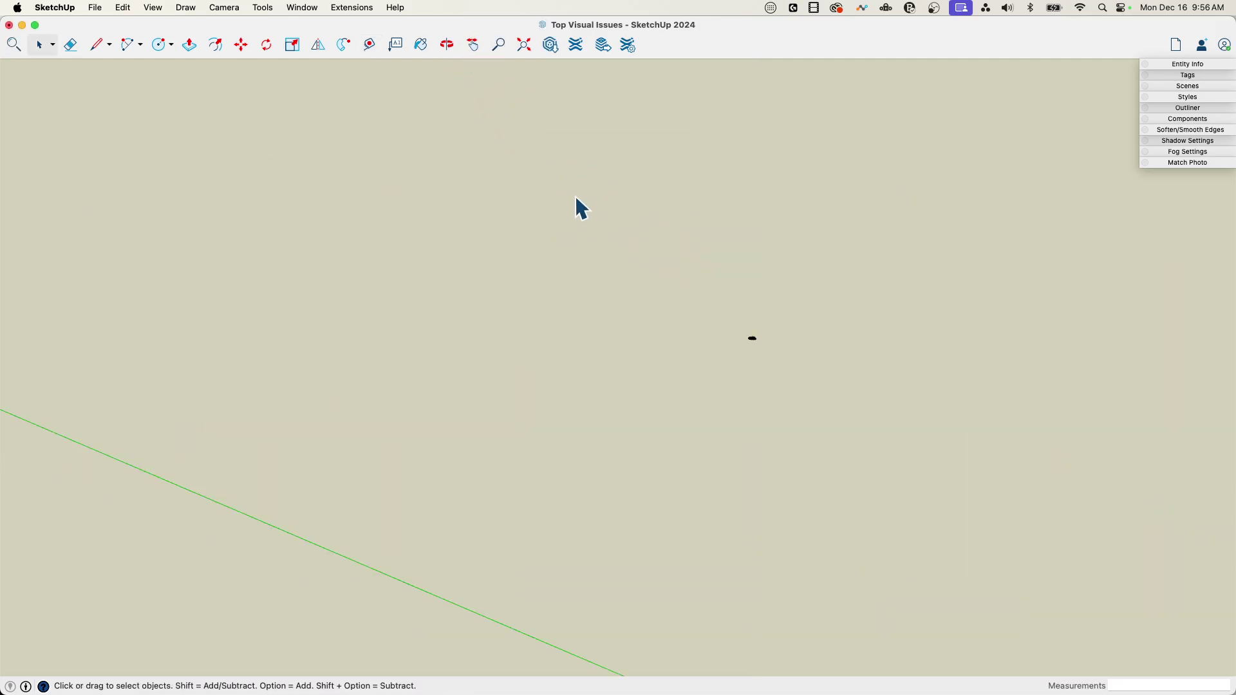
pyautogui.click(524, 44)
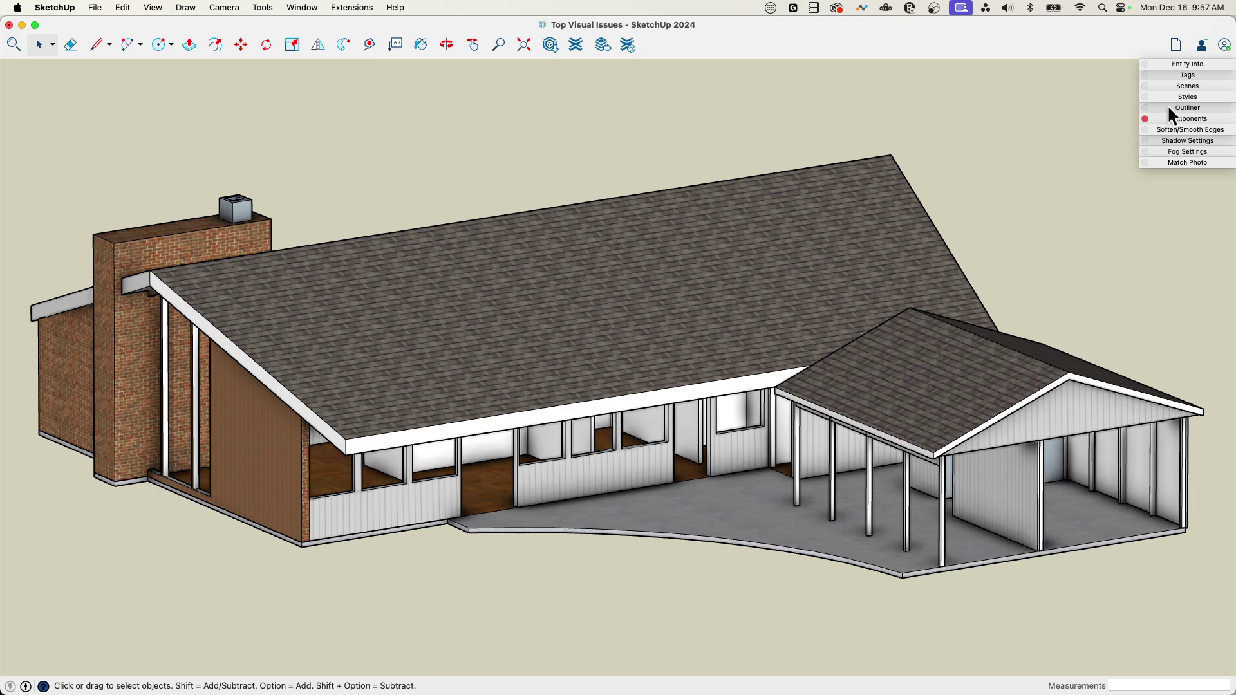
# - Slide the Styles Face ambient occlusion distance and intensity sliders lower
pyautogui.click(1187, 97)
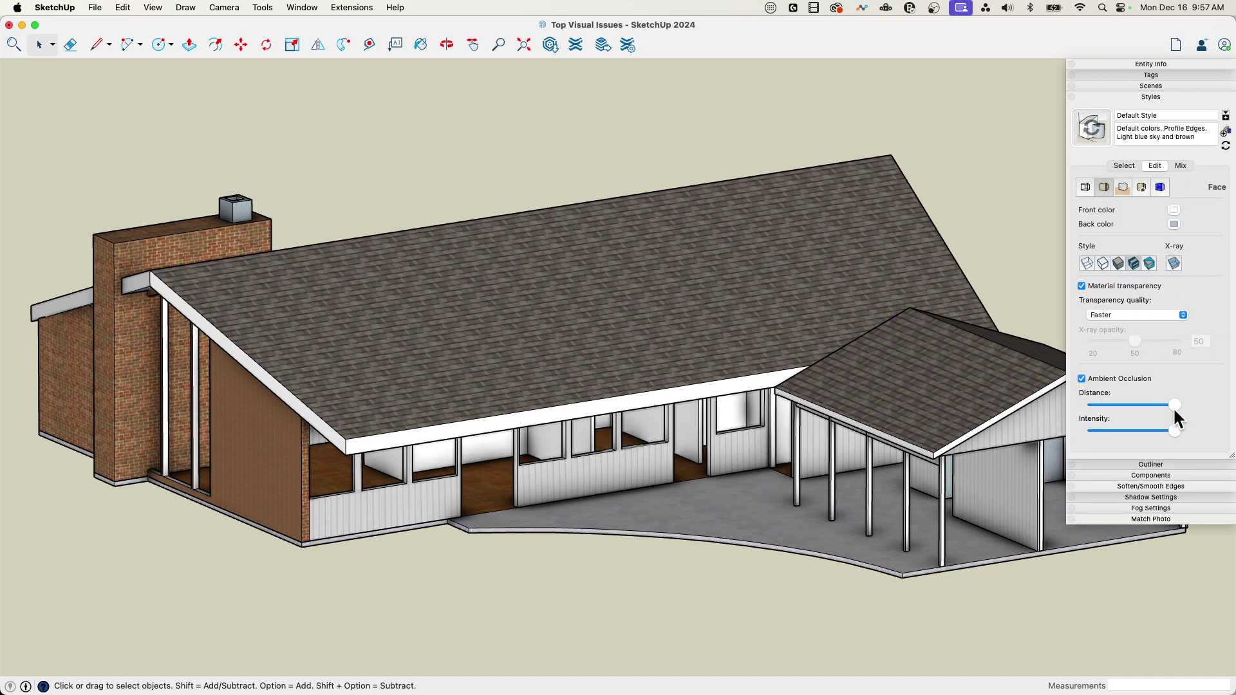
pyautogui.moveTo(1175, 403); pyautogui.dragTo(1153, 404)
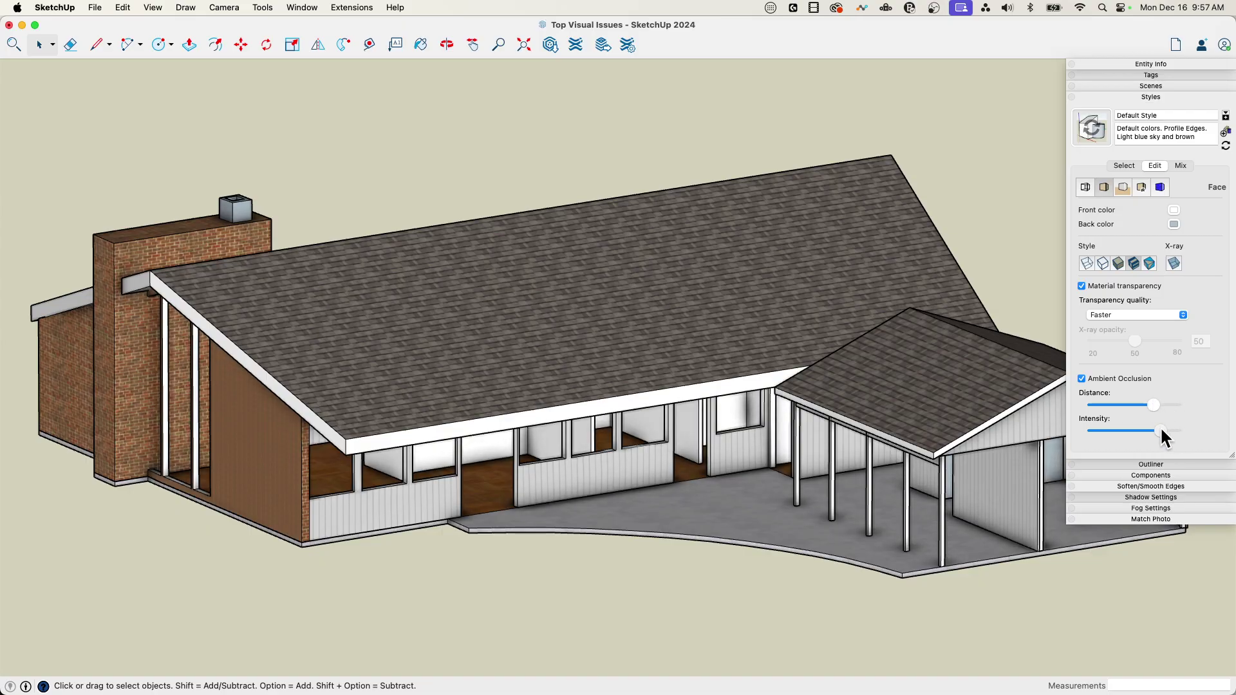
pyautogui.moveTo(1150, 430); pyautogui.dragTo(1145, 430)
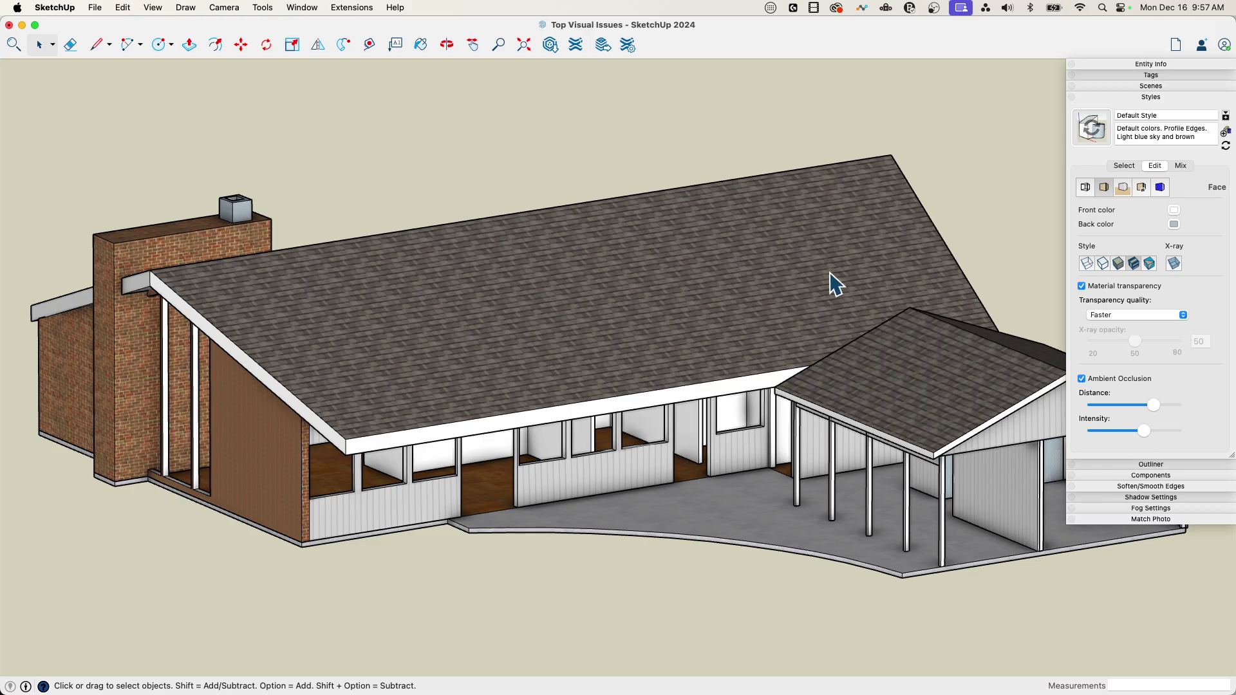
pyautogui.click(1144, 96)
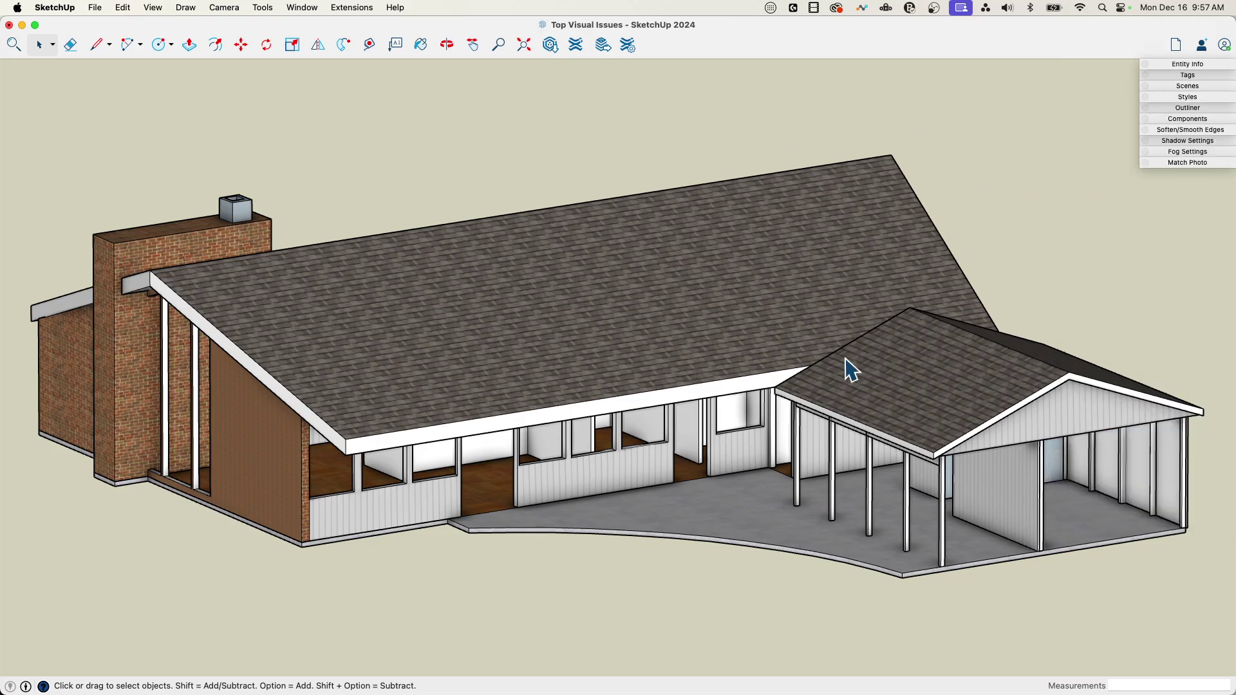
pyautogui.moveTo(861, 557); pyautogui.dragTo(942, 547, button='middle')
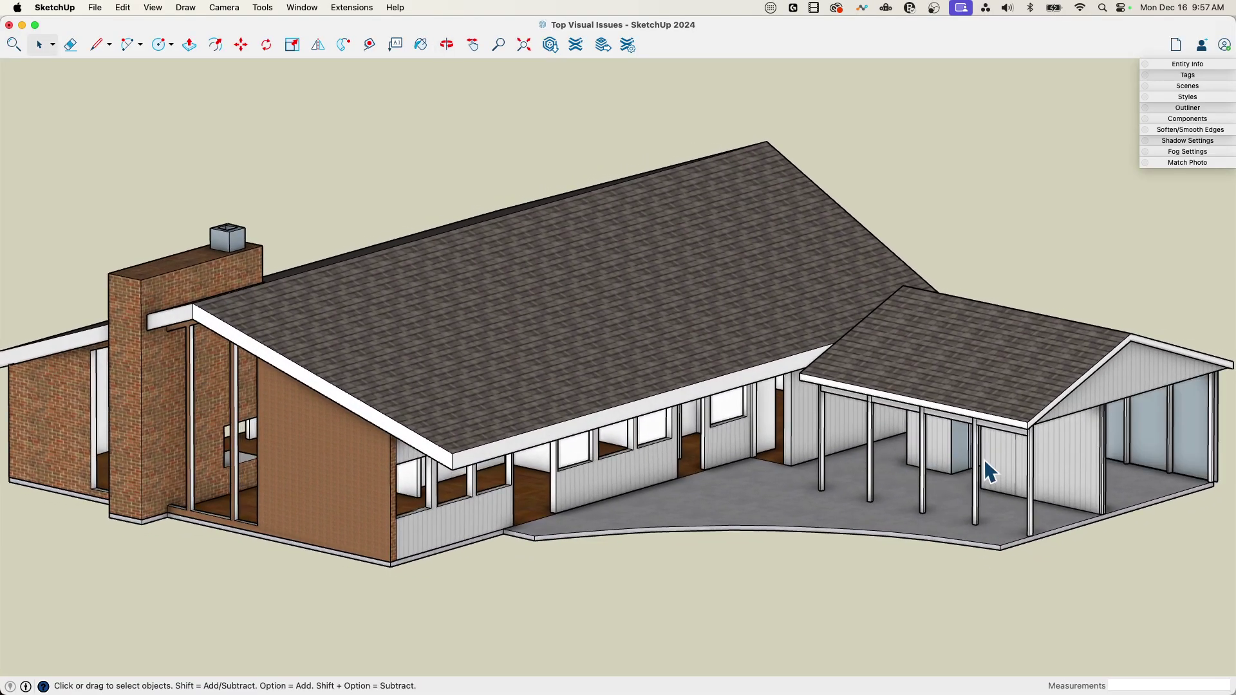
pyautogui.moveTo(1078, 590); pyautogui.dragTo(955, 575, button='middle')
pyautogui.moveTo(955, 575); pyautogui.dragTo(992, 570)
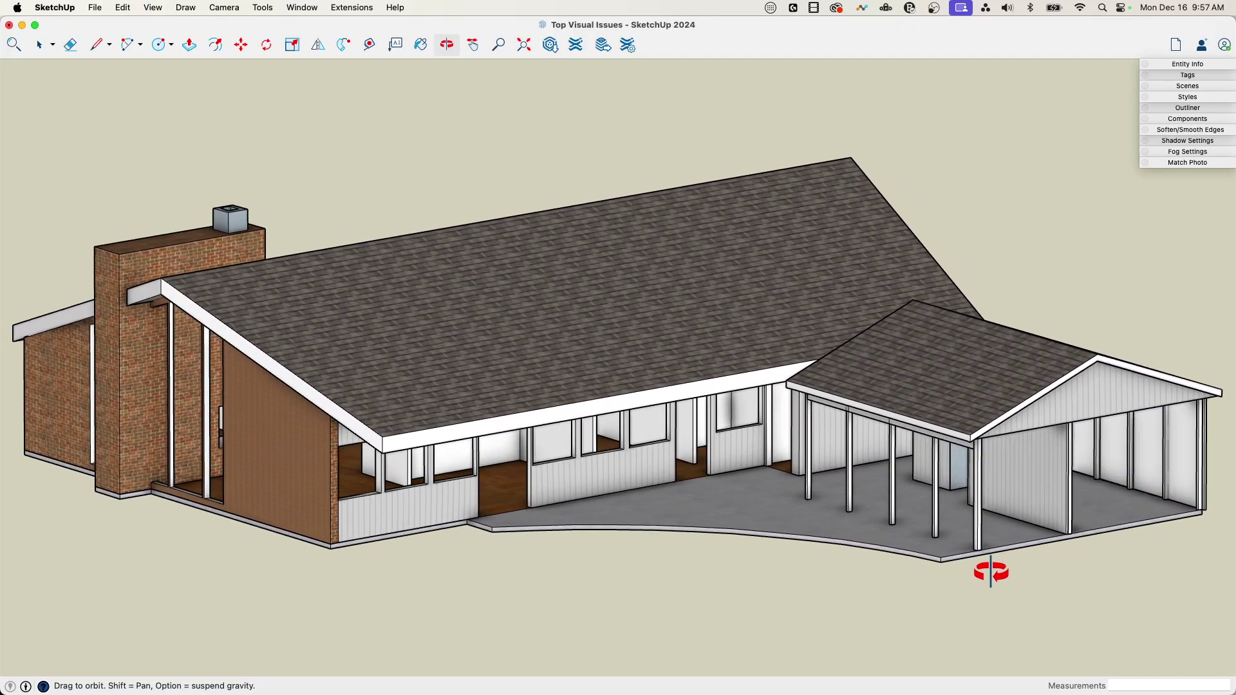
pyautogui.press('space')
pyautogui.press('o')
pyautogui.moveTo(1049, 502)
pyautogui.mouseDown()
pyautogui.moveTo(1069, 505)
pyautogui.moveTo(1047, 506)
pyautogui.mouseUp()
pyautogui.press('space')
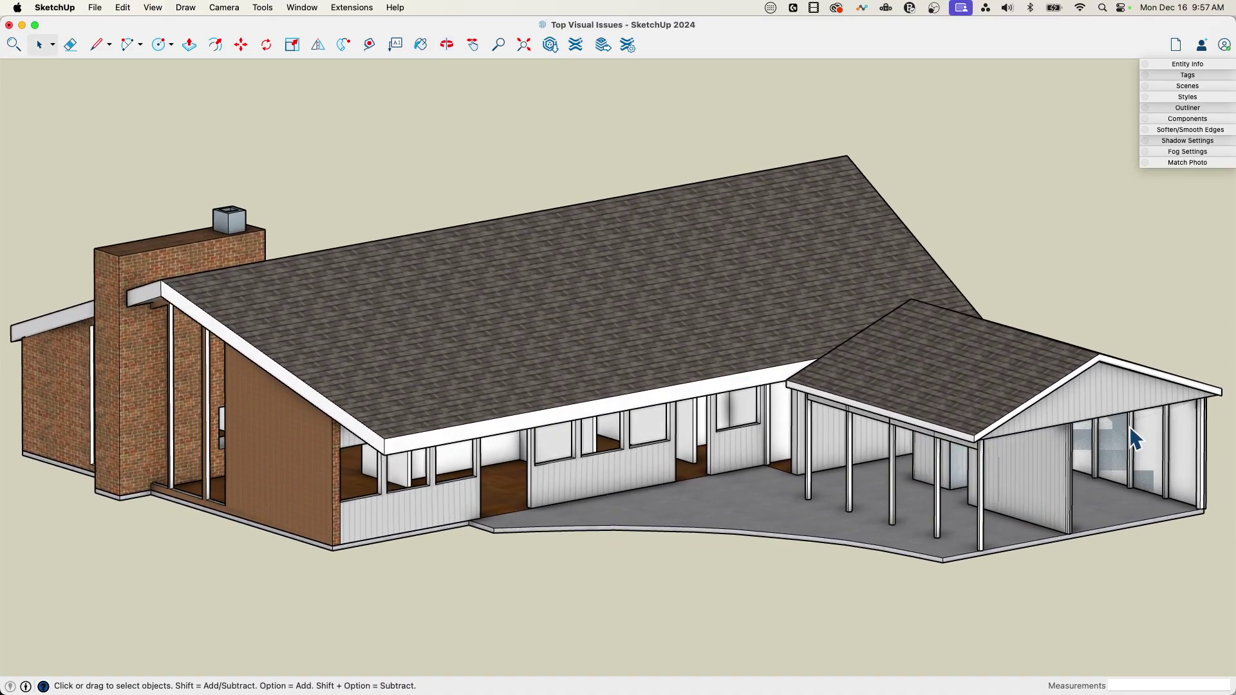
pyautogui.press('o')
pyautogui.moveTo(1040, 525); pyautogui.dragTo(1002, 519)
pyautogui.press('space')
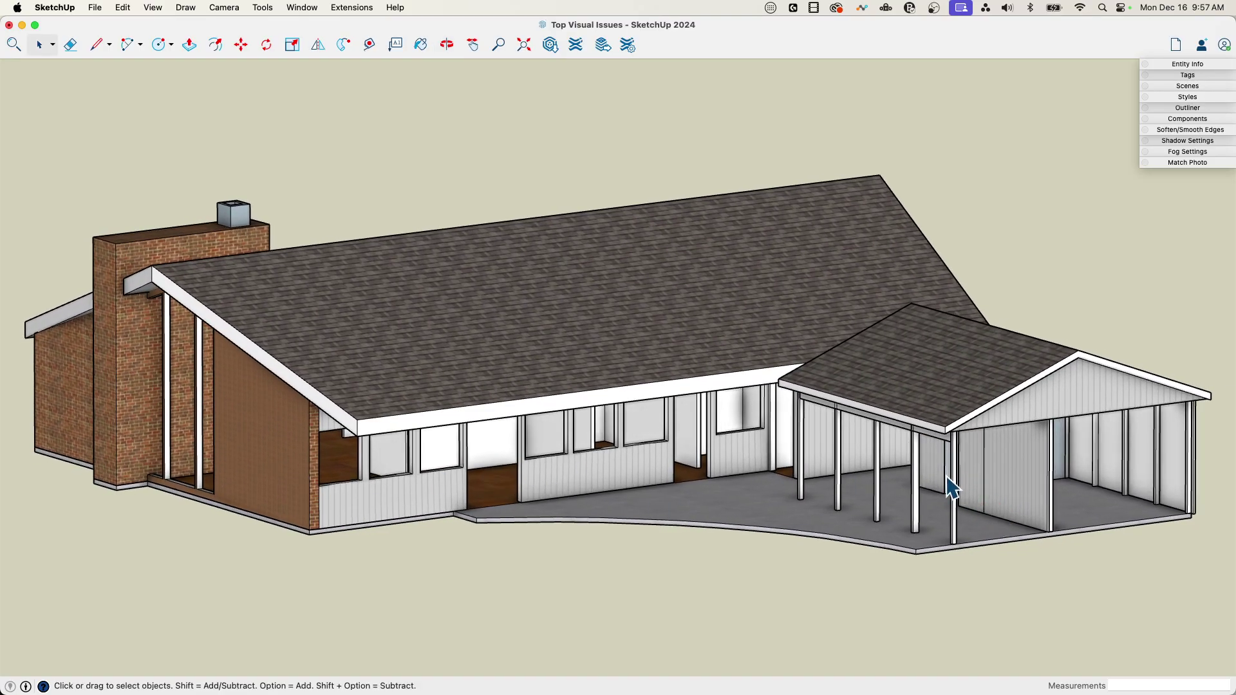
pyautogui.press('o')
pyautogui.moveTo(951, 487); pyautogui.dragTo(898, 535)
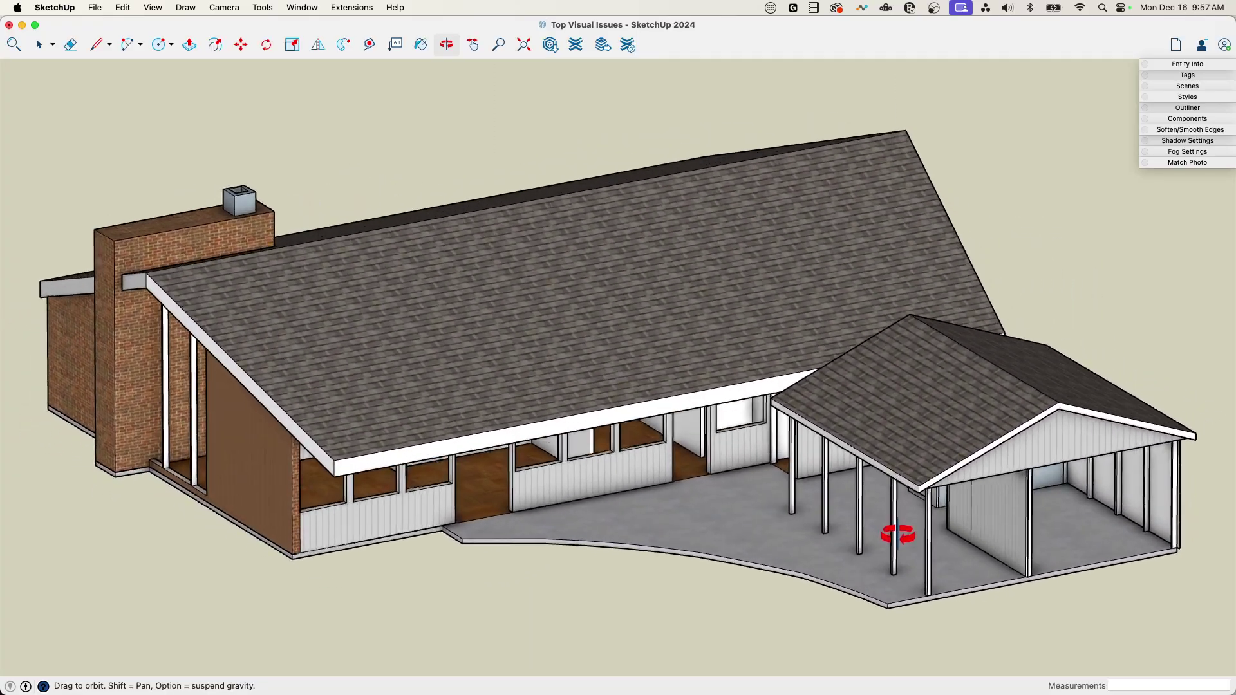
pyautogui.press('space')
pyautogui.scroll(-5, 946, 488)
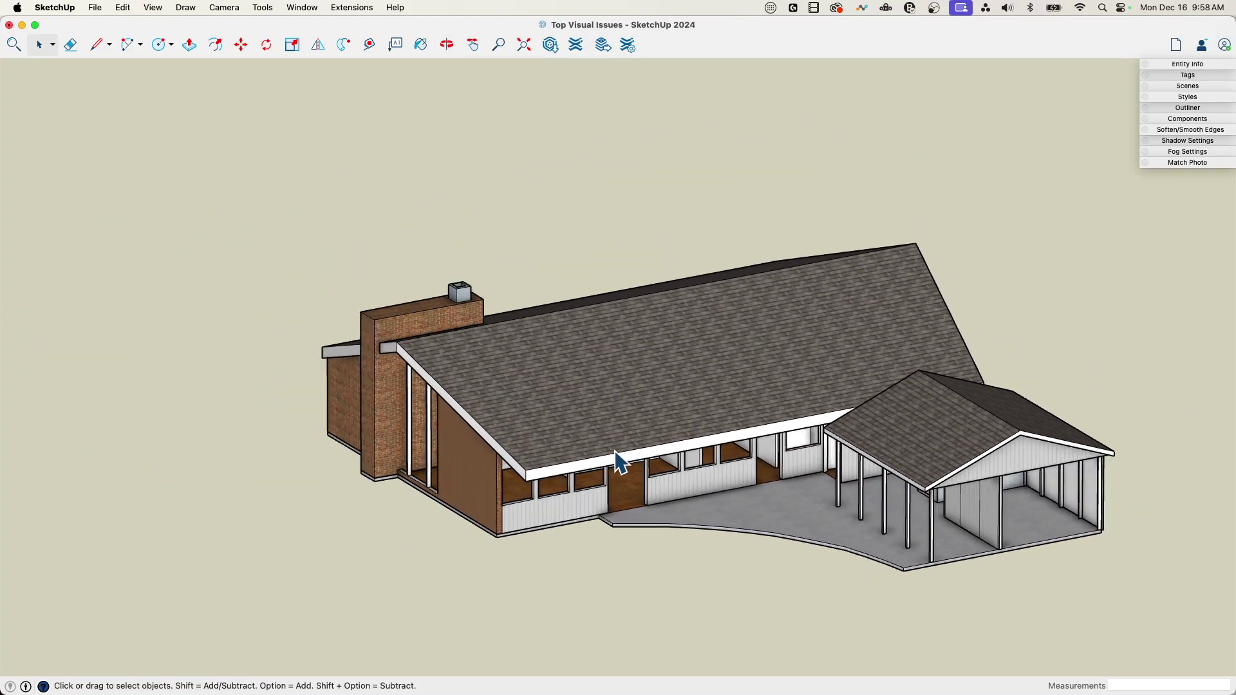
pyautogui.press('o')
pyautogui.moveTo(863, 524); pyautogui.dragTo(864, 466)
pyautogui.press('space')
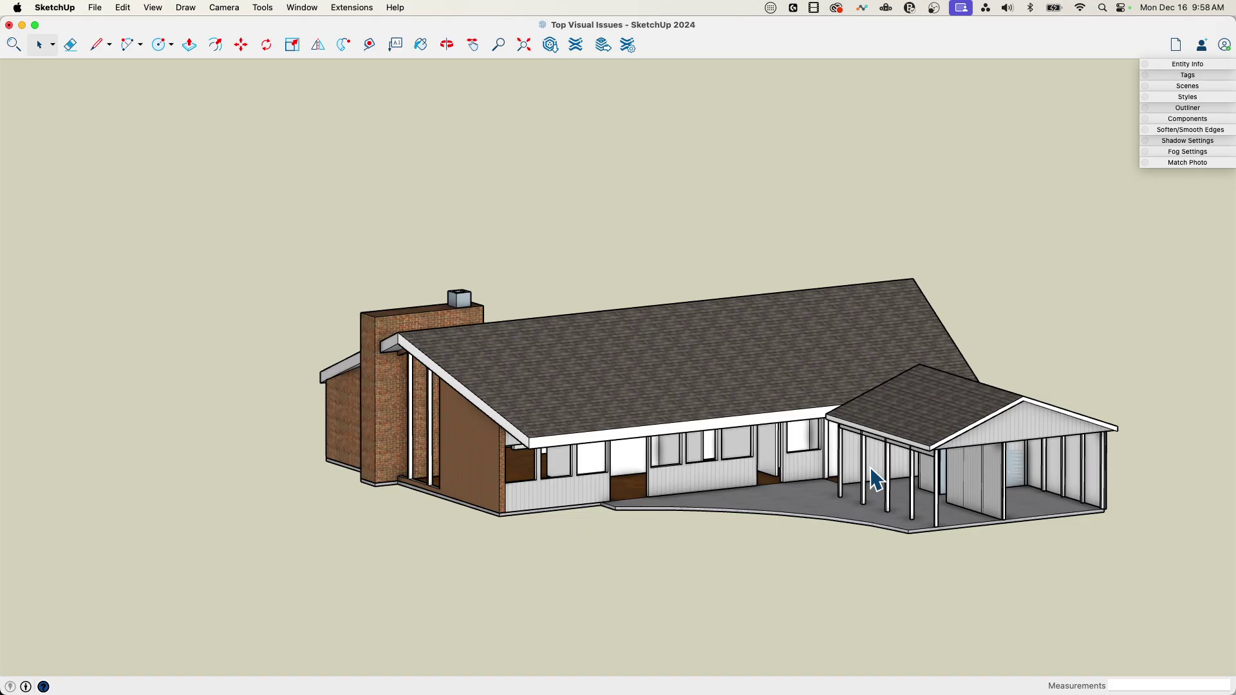
pyautogui.moveTo(1052, 436); pyautogui.dragTo(969, 474, button='middle')
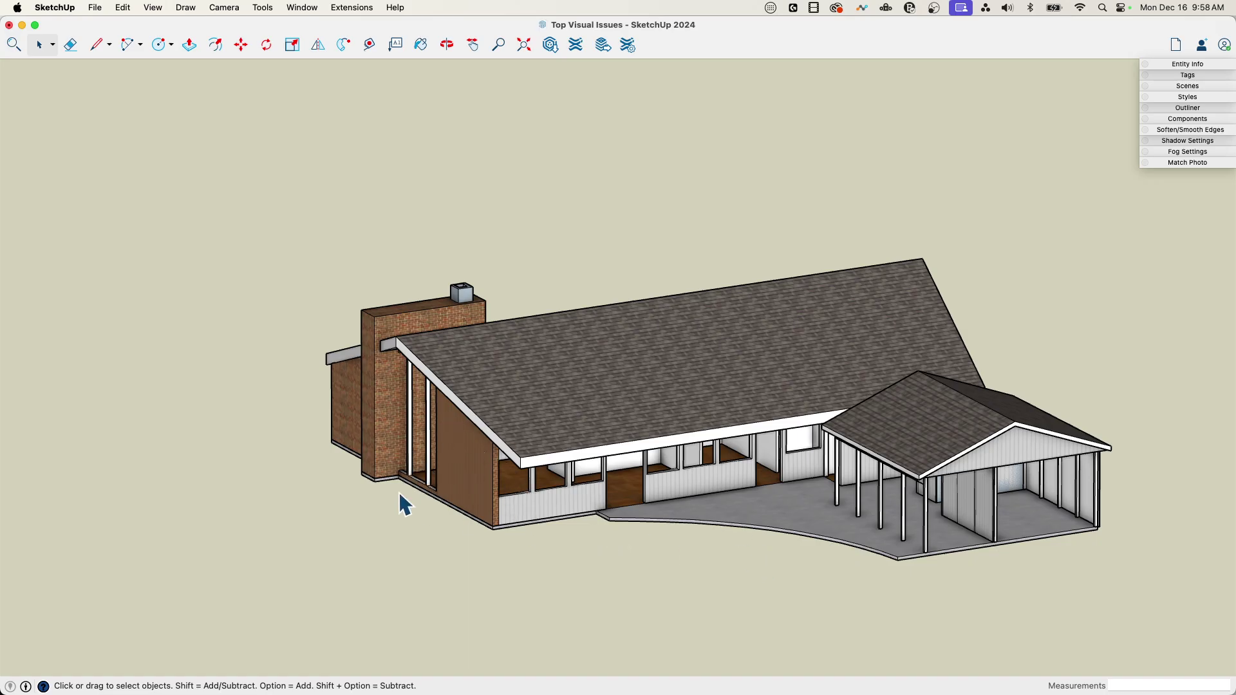
pyautogui.moveTo(791, 480); pyautogui.dragTo(654, 446, button='middle')
pyautogui.moveTo(375, 459); pyautogui.dragTo(319, 513, button='middle')
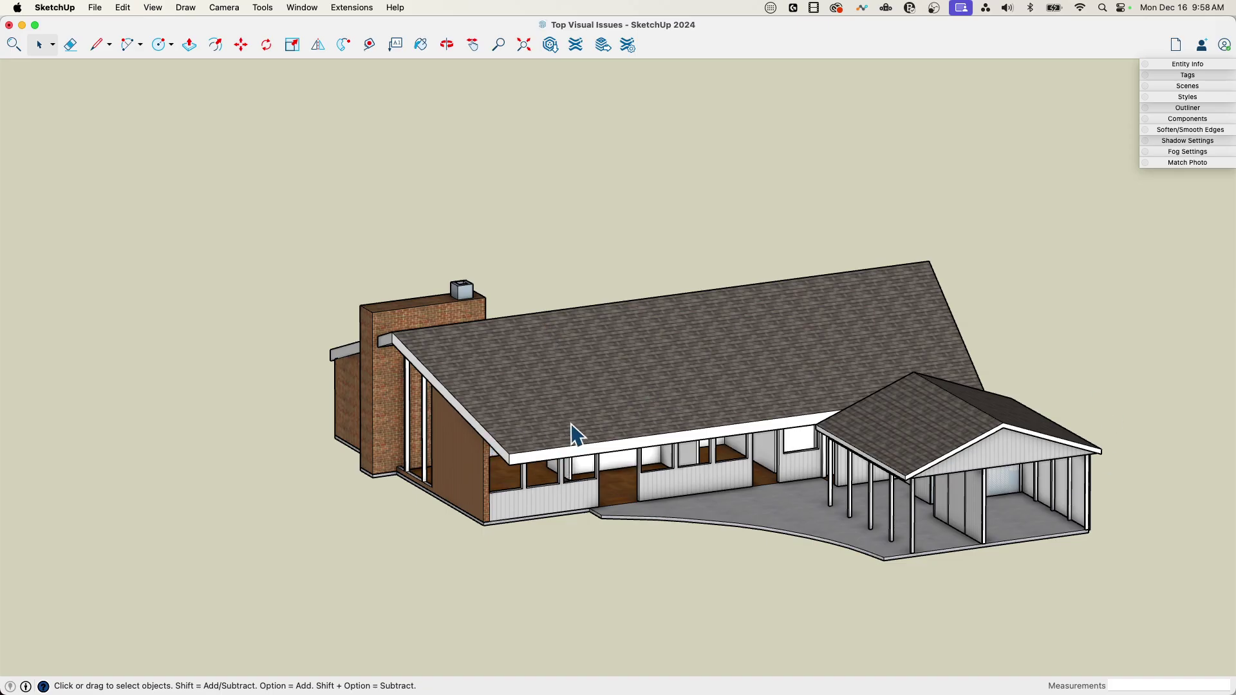
pyautogui.moveTo(571, 425); pyautogui.dragTo(524, 396, button='middle')
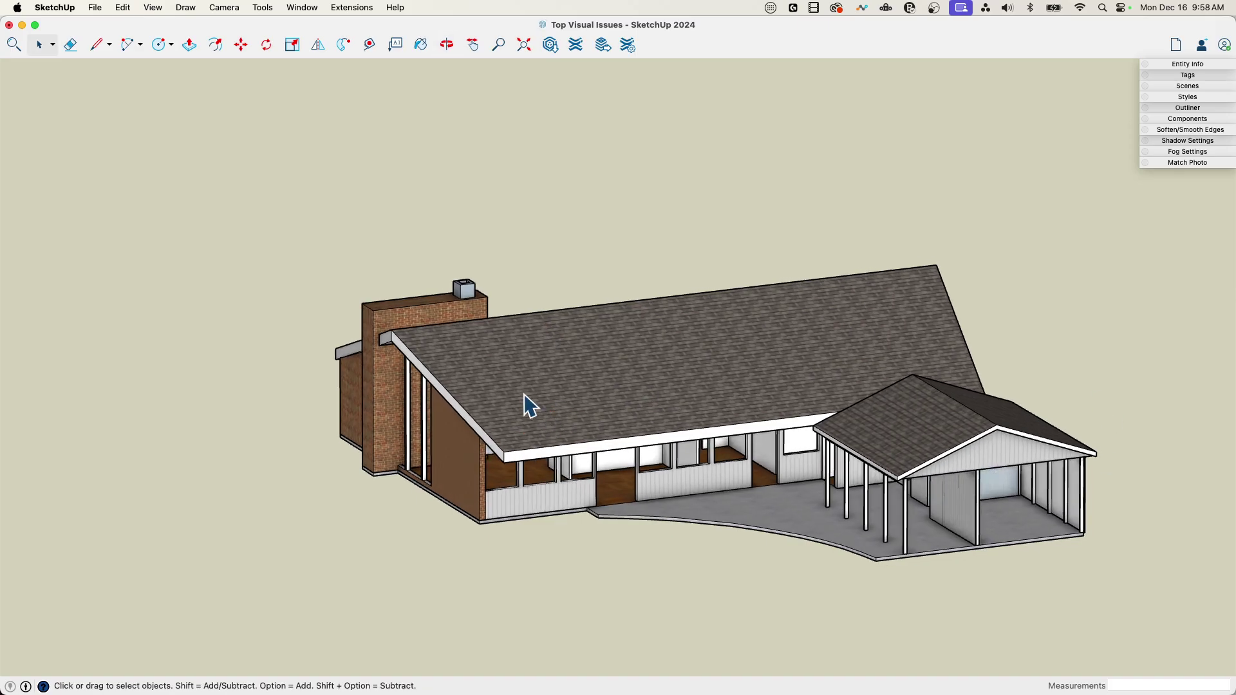
# - Orbit to a level, straight-on front elevation of the house
pyautogui.click(154, 8)
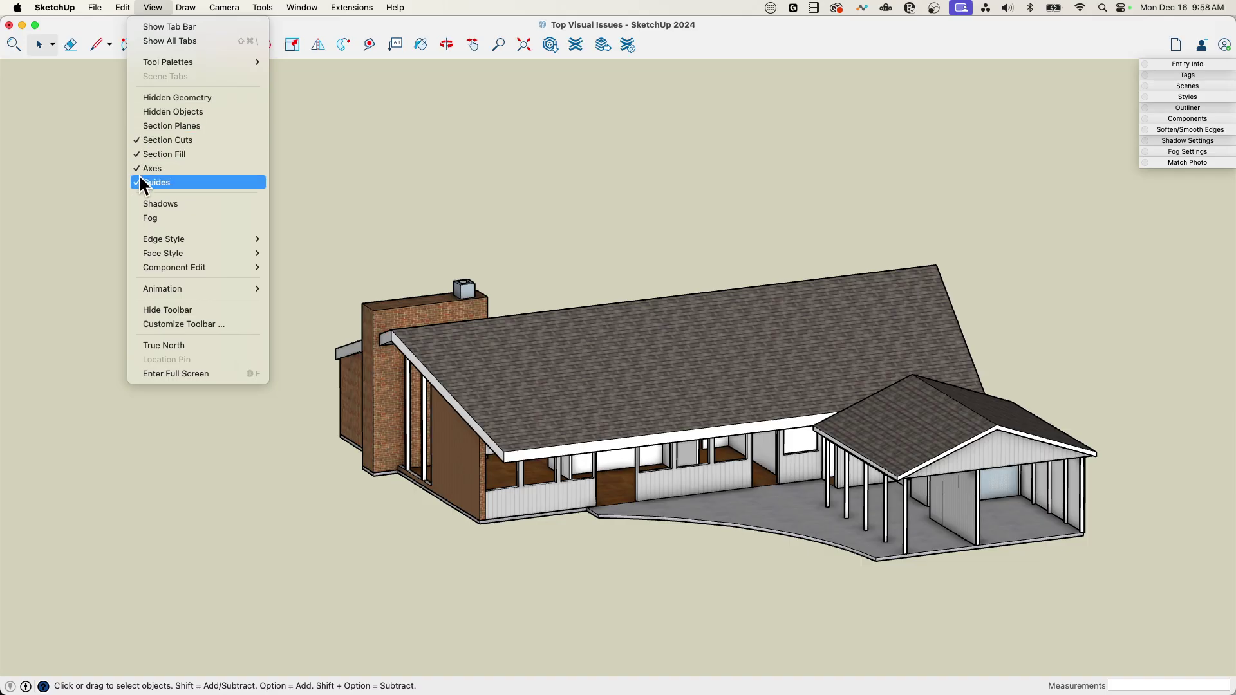
pyautogui.click(745, 303)
pyautogui.moveTo(756, 342); pyautogui.dragTo(648, 251, button='middle')
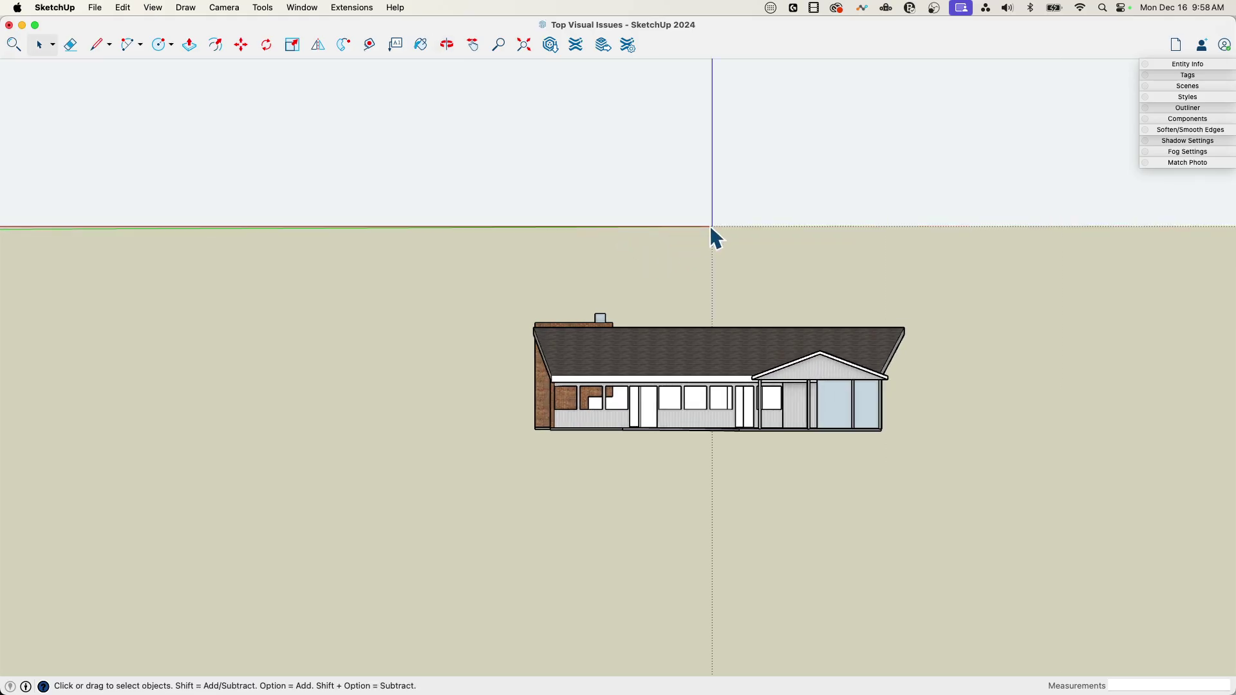
# - Select the house group and move it by its corner toward the origin
pyautogui.click(665, 352)
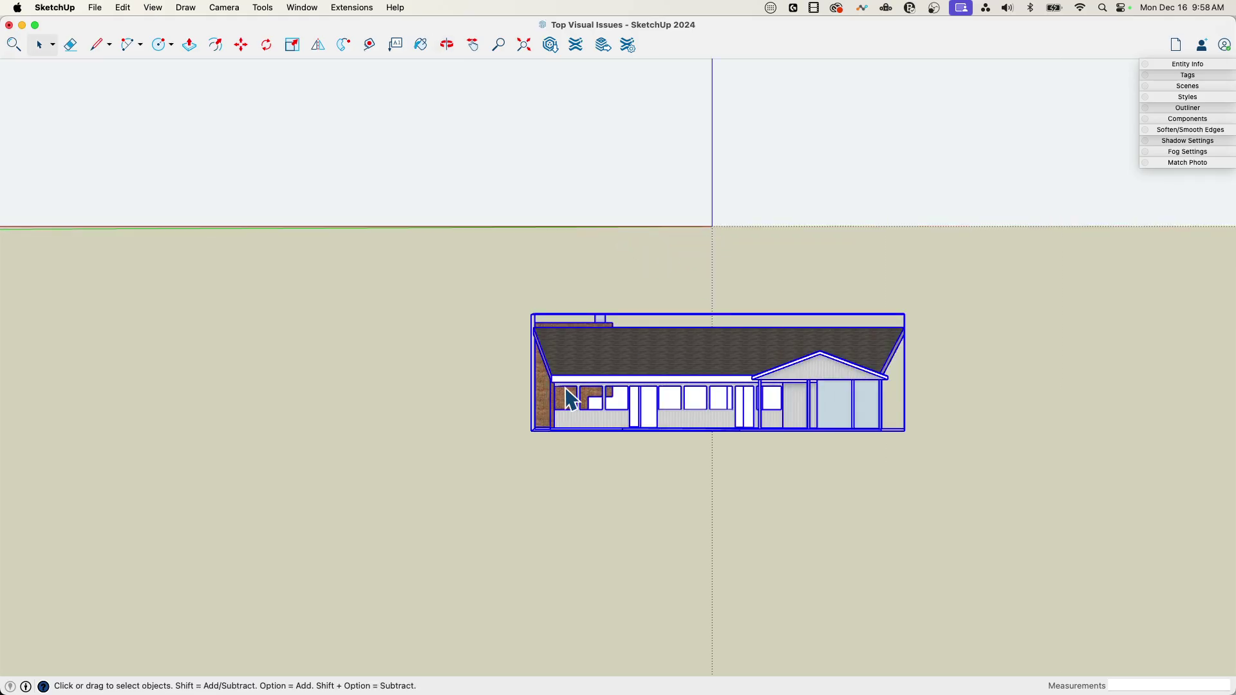
pyautogui.press('m')
pyautogui.click(538, 428)
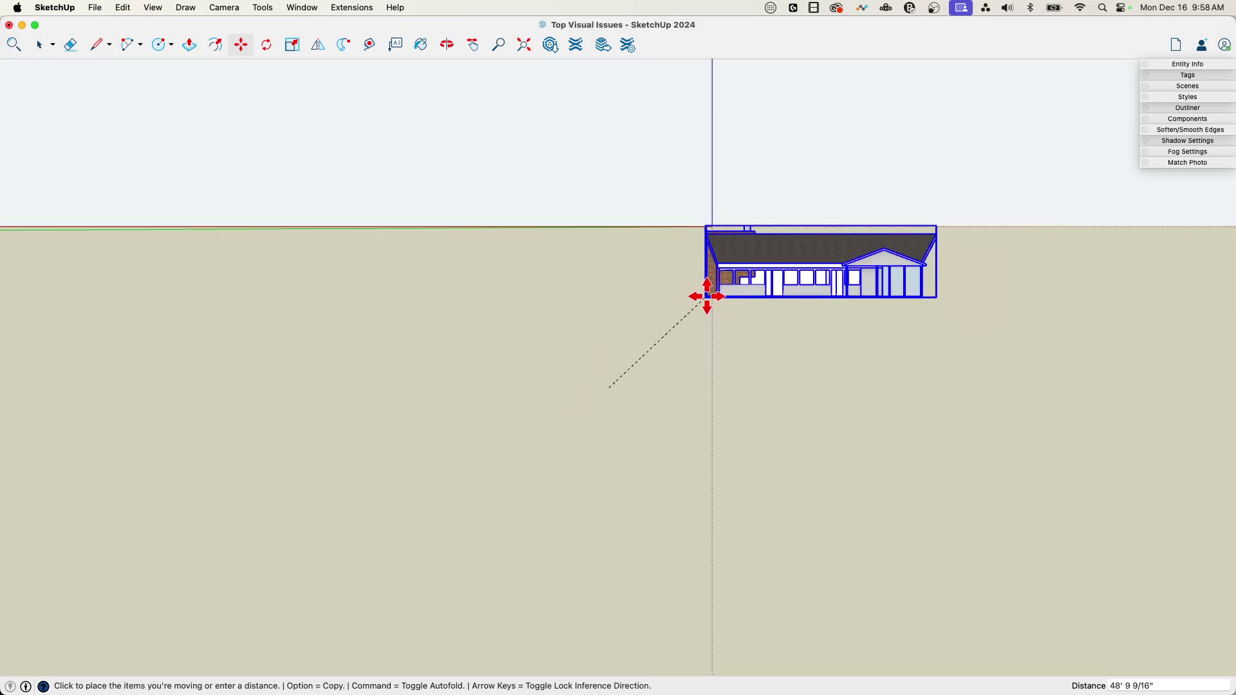
pyautogui.moveTo(706, 295); pyautogui.dragTo(850, 408, button='middle')
pyautogui.scroll(-10, 827, 419)
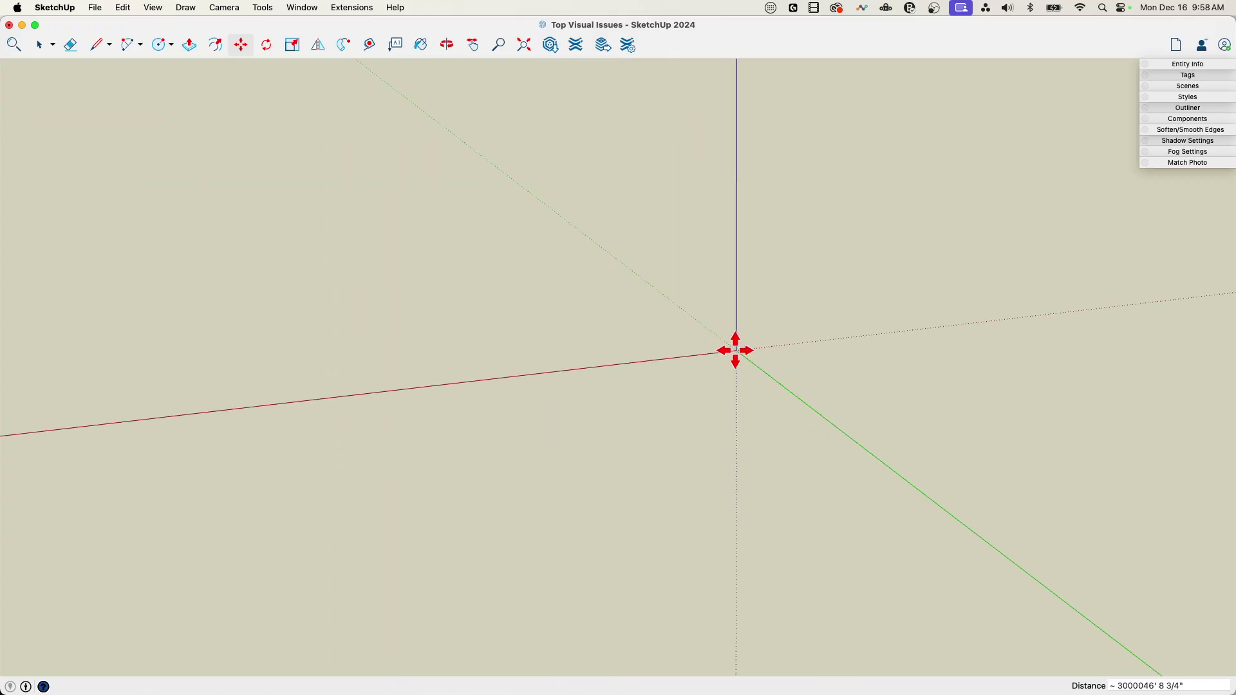
pyautogui.click(736, 351)
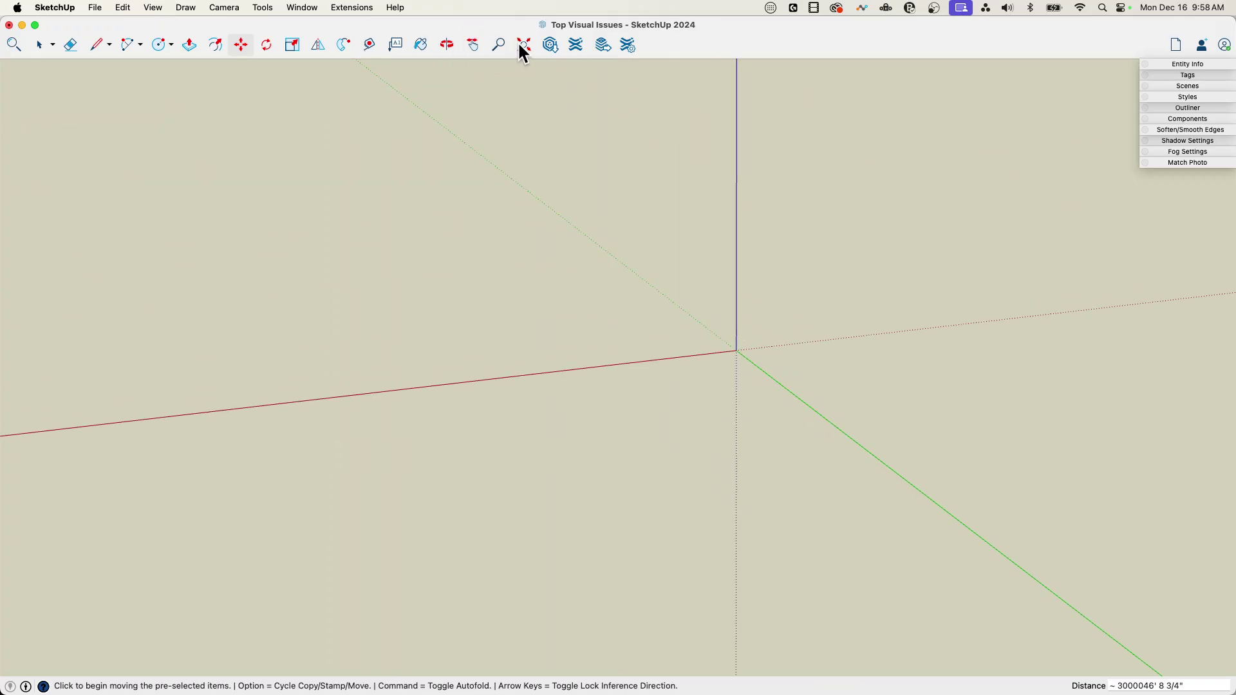
# - Move the house corner again to snap exactly onto the axes origin, then deselect
pyautogui.click(522, 45)
pyautogui.scroll(-2, 530, 390)
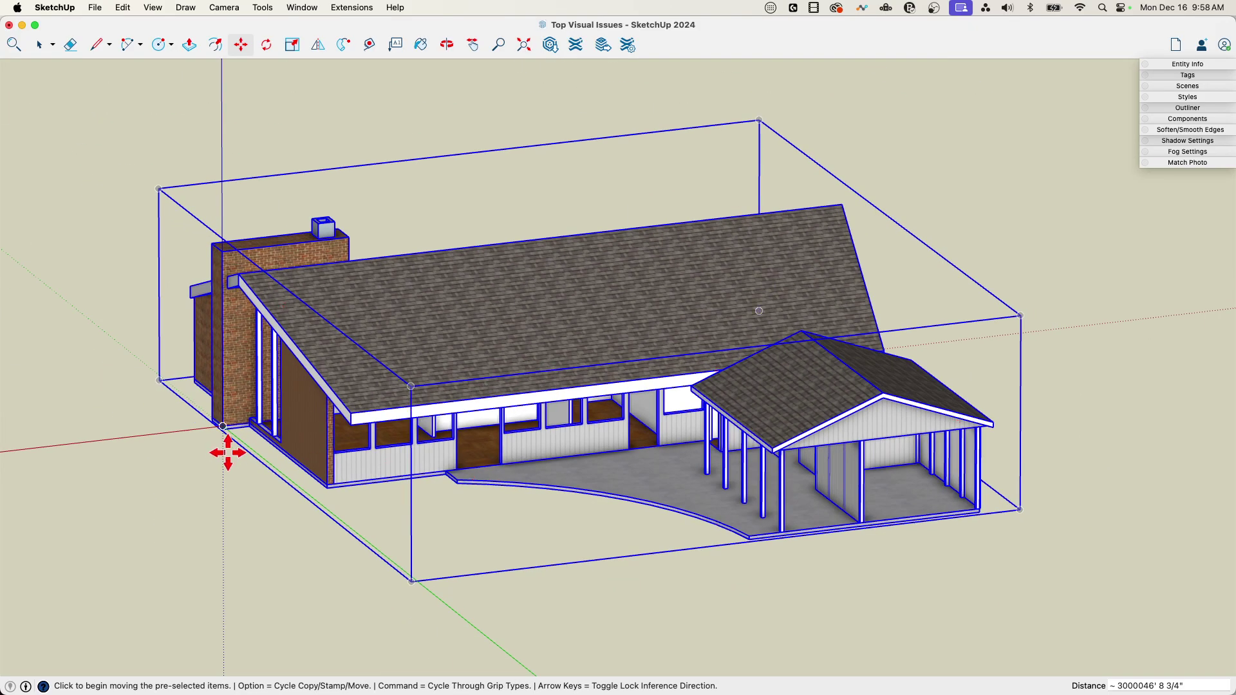
pyautogui.moveTo(228, 452); pyautogui.dragTo(243, 474, button='middle')
pyautogui.scroll(3, 240, 470)
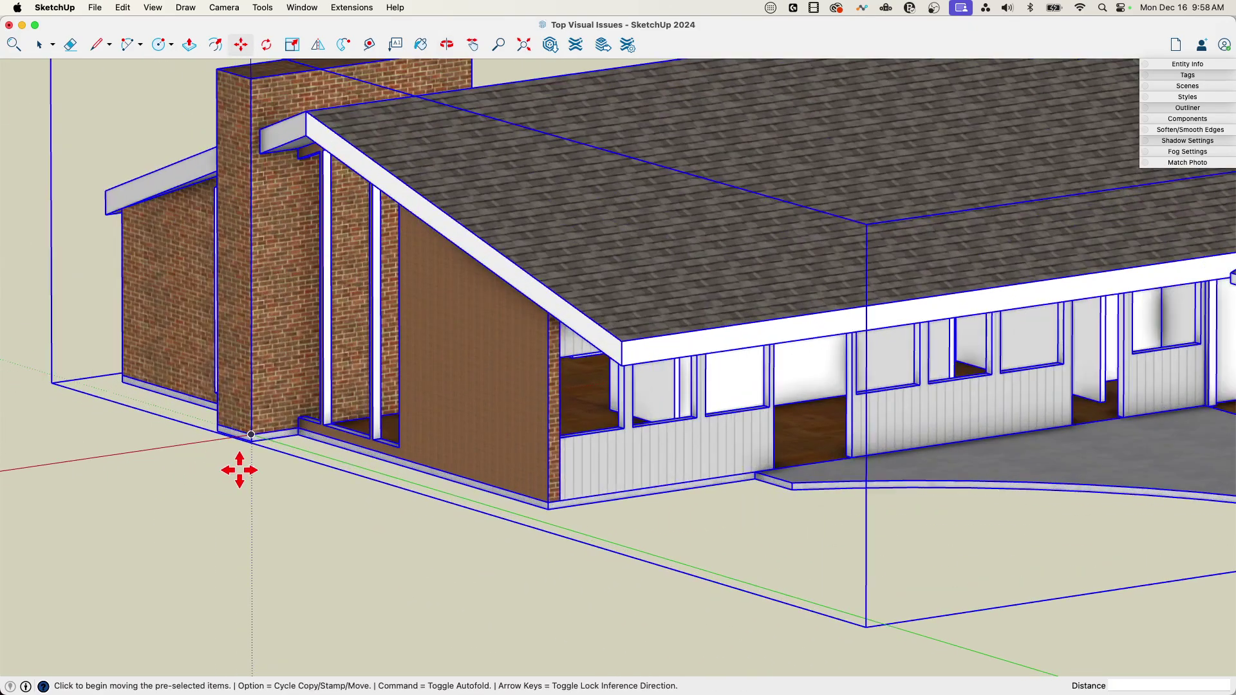
pyautogui.scroll(5, 240, 471)
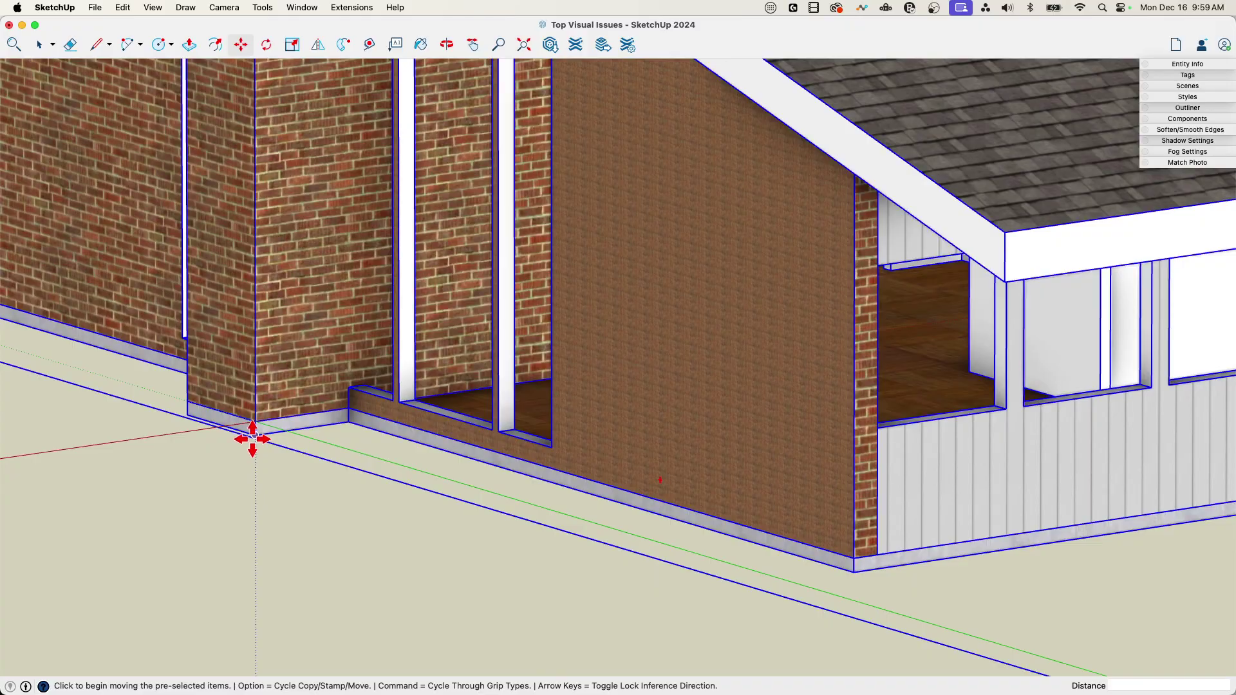
pyautogui.scroll(-2, 497, 413)
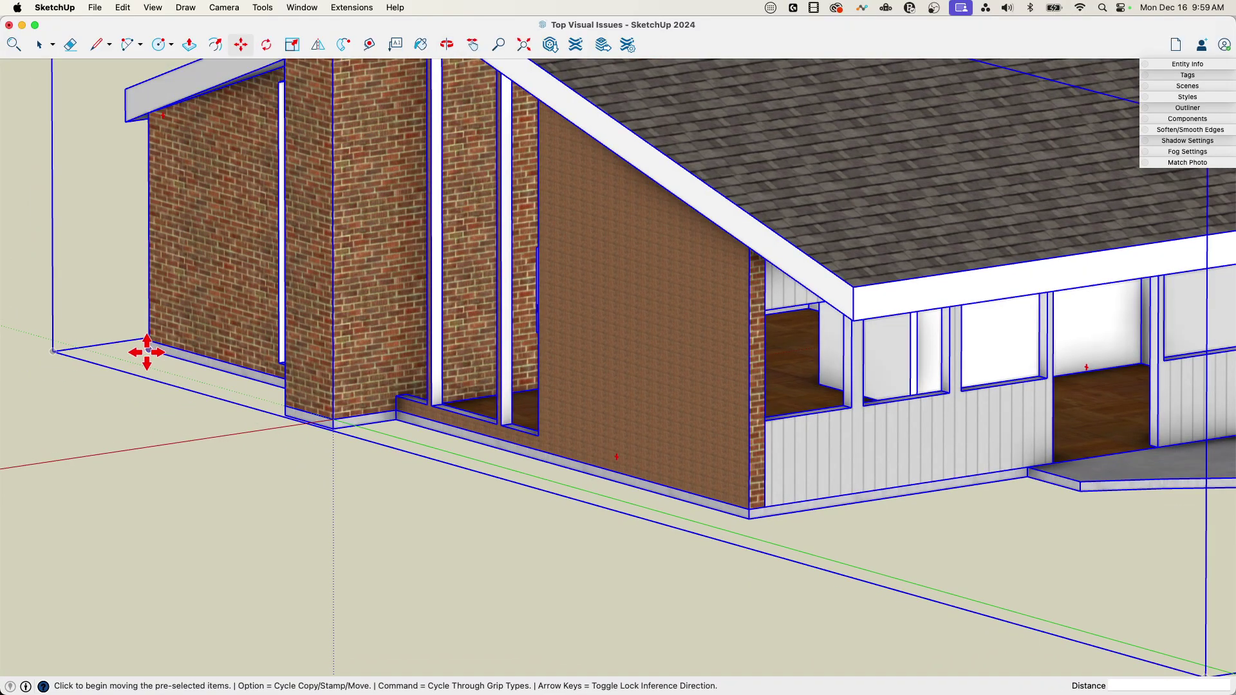
pyautogui.click(148, 352)
pyautogui.scroll(-3, 322, 353)
pyautogui.click(337, 420)
pyautogui.scroll(-1, 194, 369)
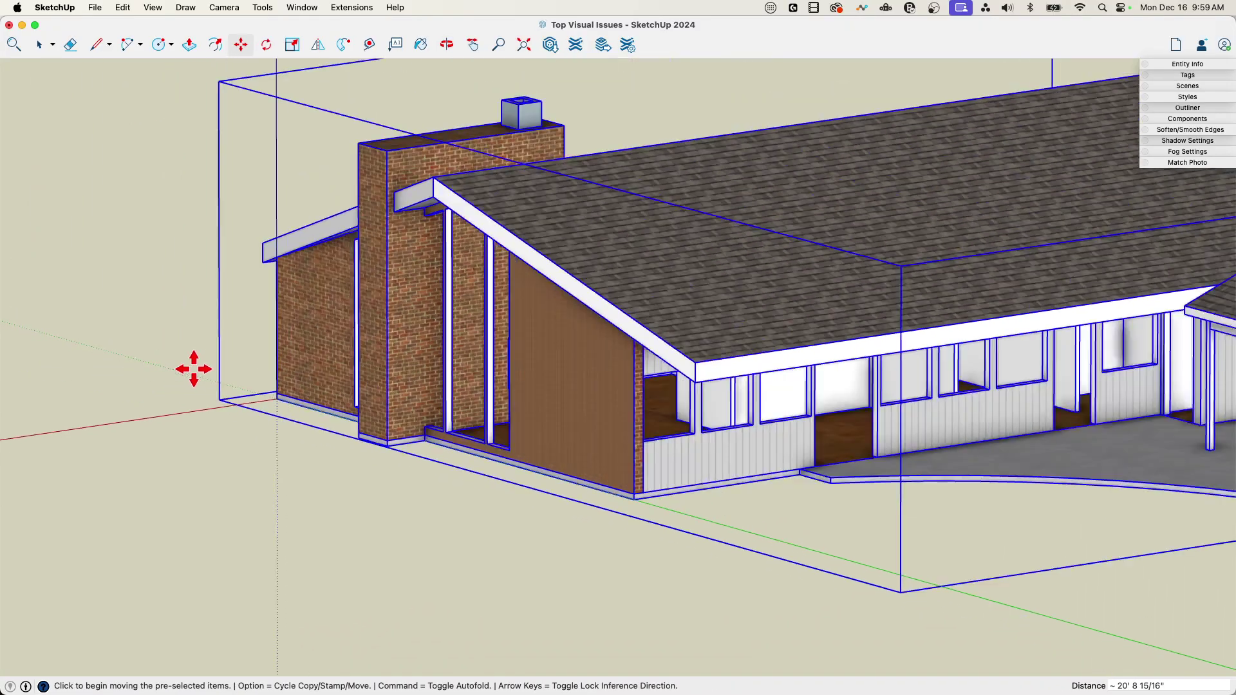
pyautogui.scroll(-4, 194, 369)
pyautogui.moveTo(704, 489); pyautogui.dragTo(1033, 606, button='middle')
pyautogui.press('space')
pyautogui.click(933, 555)
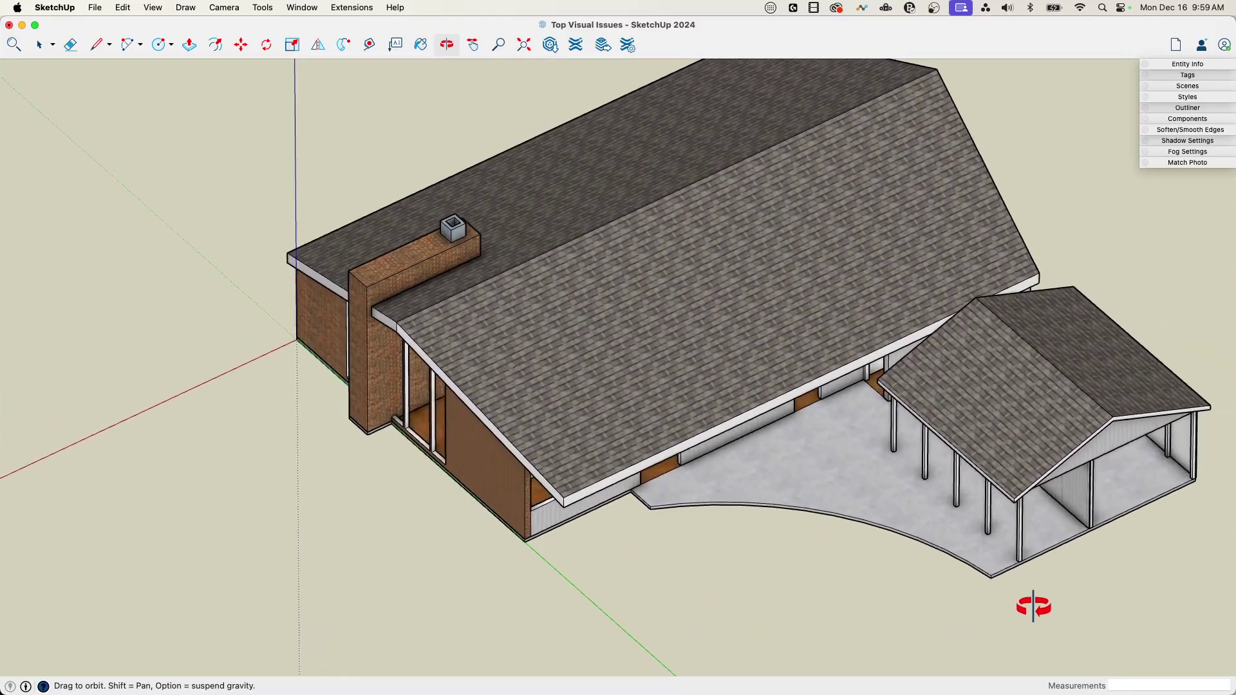
# - Orbit and zoom around the ranch house from low and overhead angles, then open the Camera menu
pyautogui.scroll(-3, 702, 592)
pyautogui.moveTo(868, 580)
pyautogui.mouseDown(button='middle')
pyautogui.moveTo(848, 483)
pyautogui.moveTo(853, 408)
pyautogui.moveTo(711, 386)
pyautogui.moveTo(781, 438)
pyautogui.moveTo(878, 599)
pyautogui.mouseUp(button='middle')
pyautogui.scroll(3, 744, 454)
pyautogui.moveTo(745, 454); pyautogui.dragTo(633, 355, button='middle')
pyautogui.scroll(5, 823, 651)
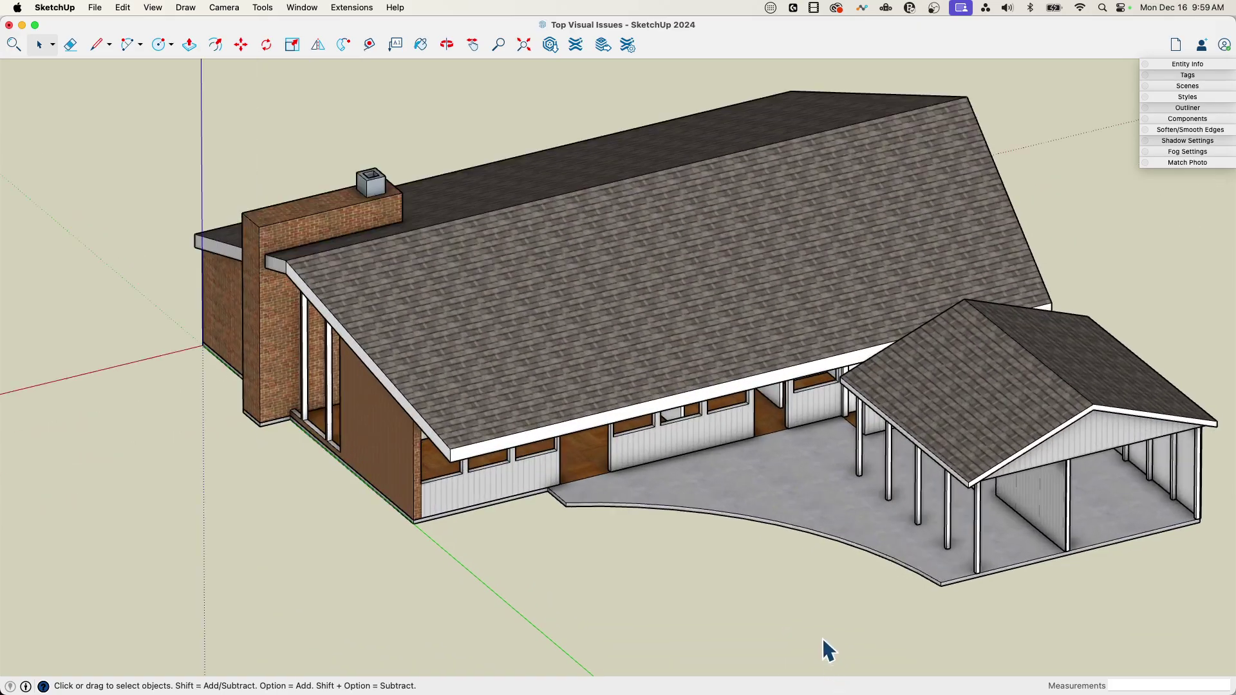
pyautogui.moveTo(772, 530); pyautogui.dragTo(767, 467, button='middle')
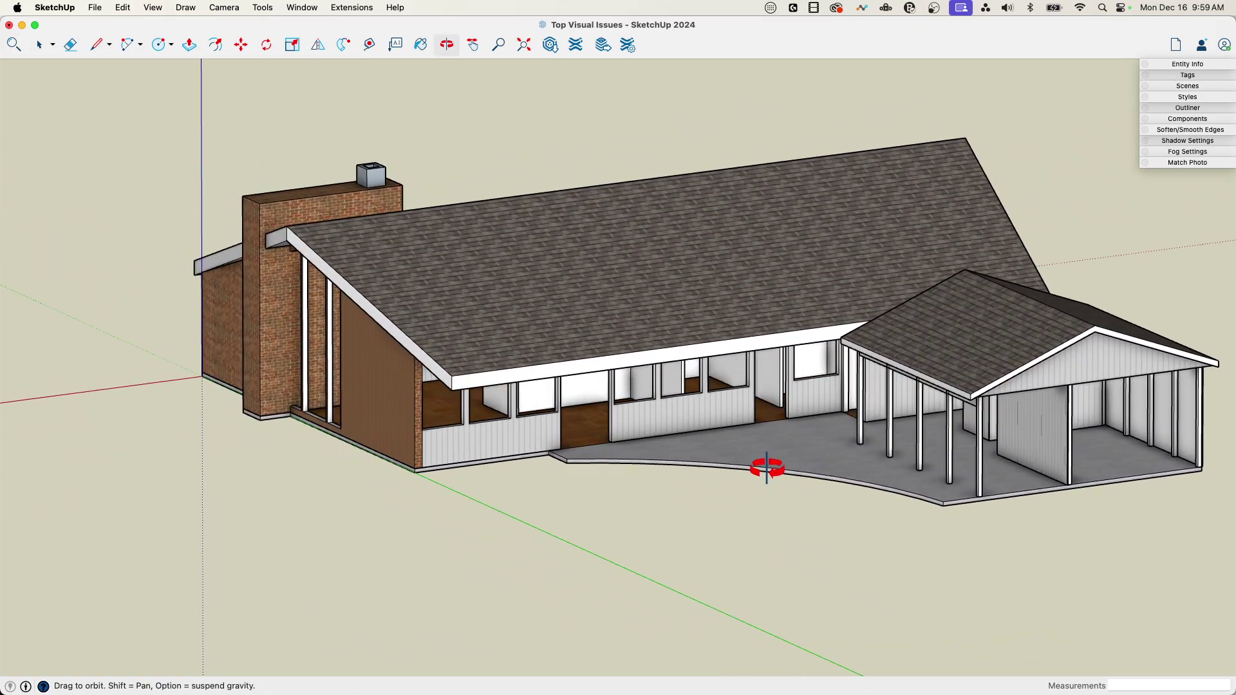
pyautogui.scroll(-2, 346, 610)
pyautogui.moveTo(831, 582); pyautogui.dragTo(766, 535, button='middle')
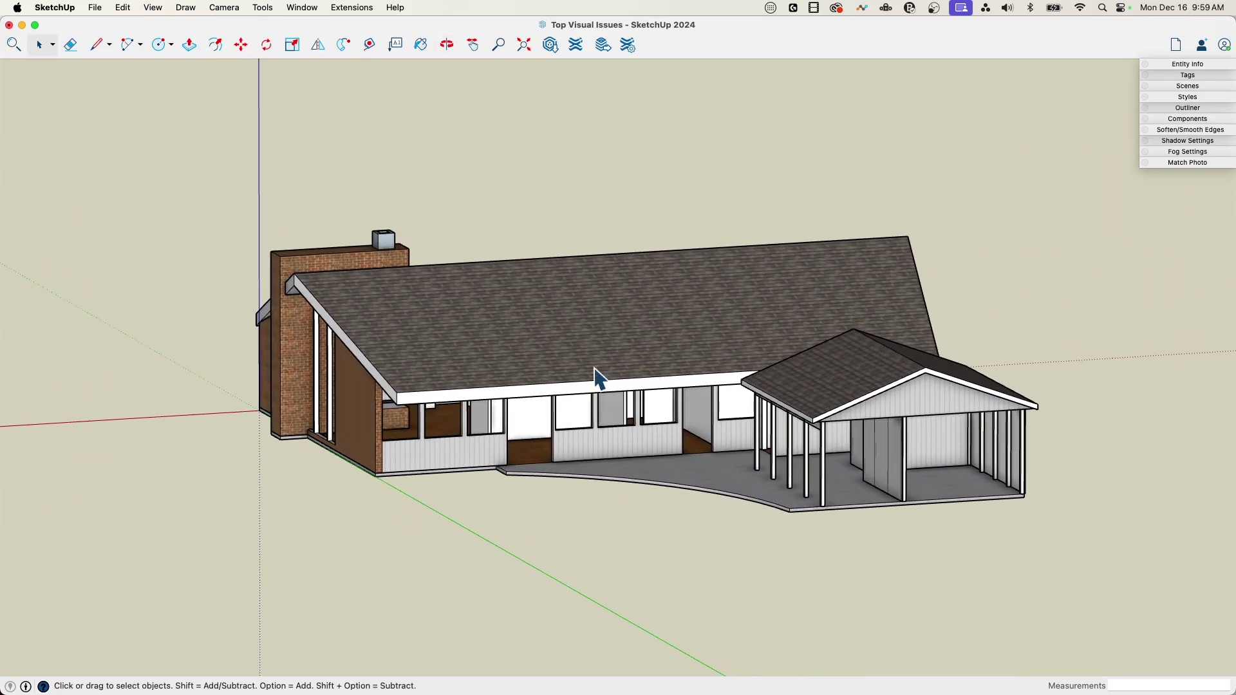
pyautogui.moveTo(389, 298); pyautogui.dragTo(433, 415, button='middle')
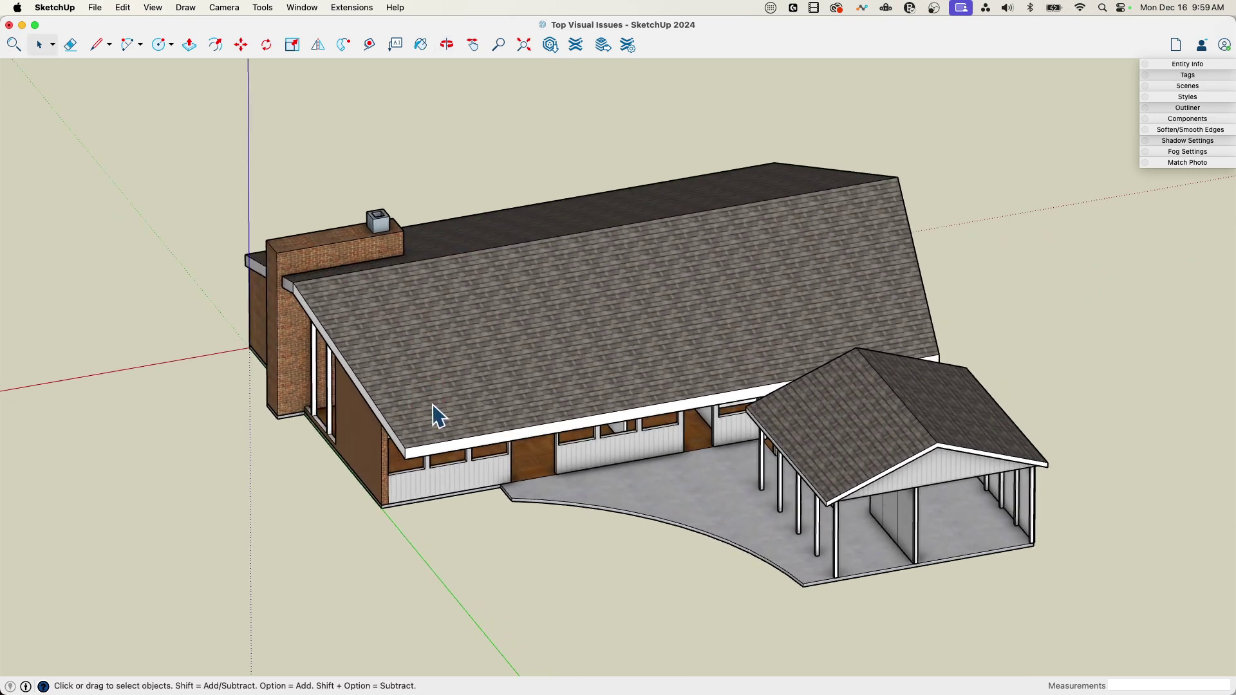
pyautogui.moveTo(694, 438); pyautogui.dragTo(663, 487, button='middle')
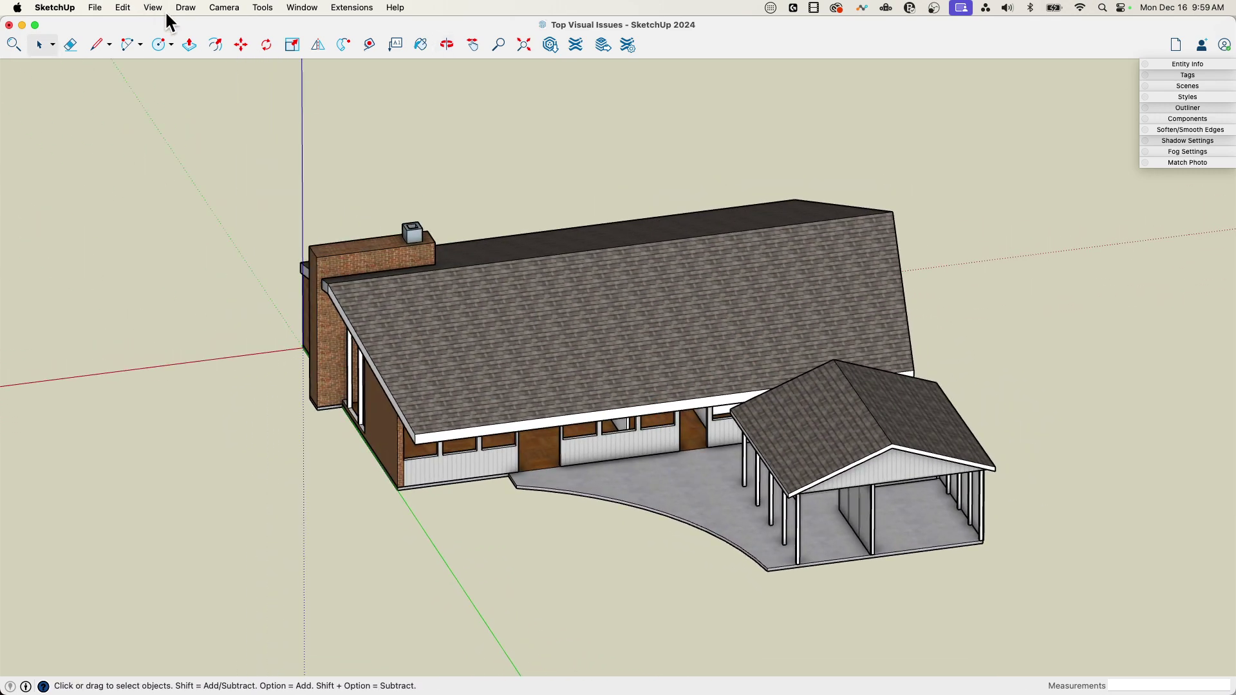
pyautogui.click(228, 9)
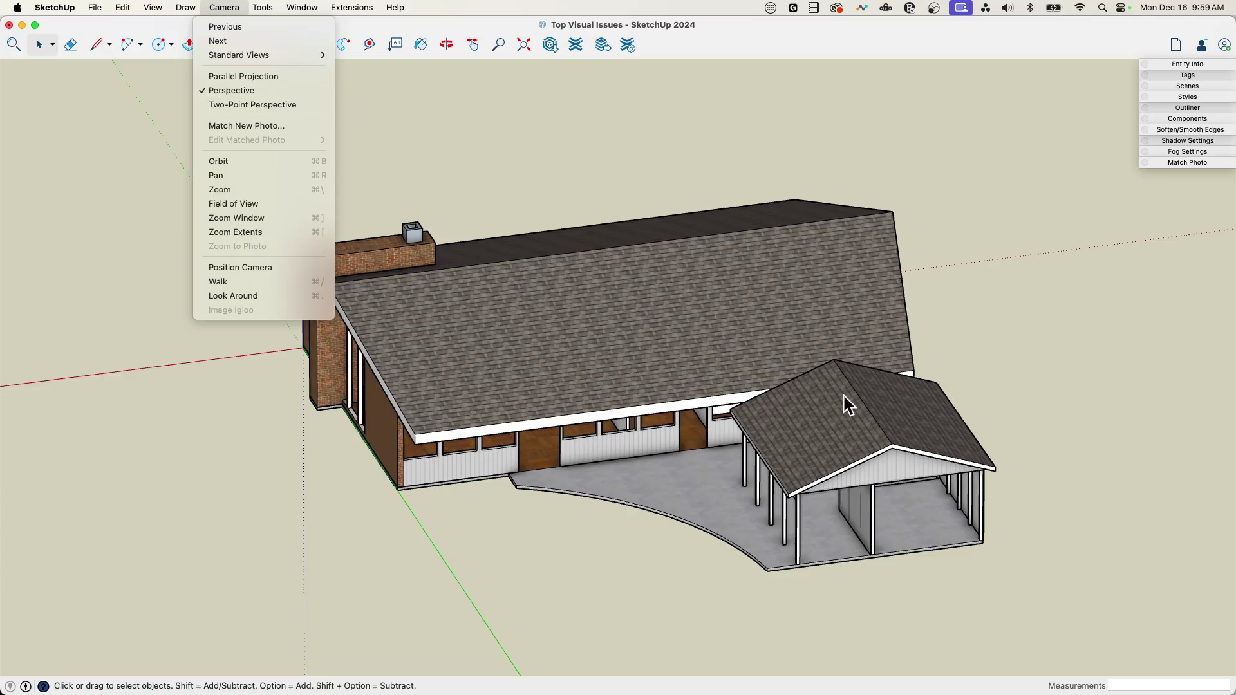
pyautogui.click(687, 527)
pyautogui.press('o')
pyautogui.moveTo(524, 502); pyautogui.dragTo(457, 513)
pyautogui.press('space')
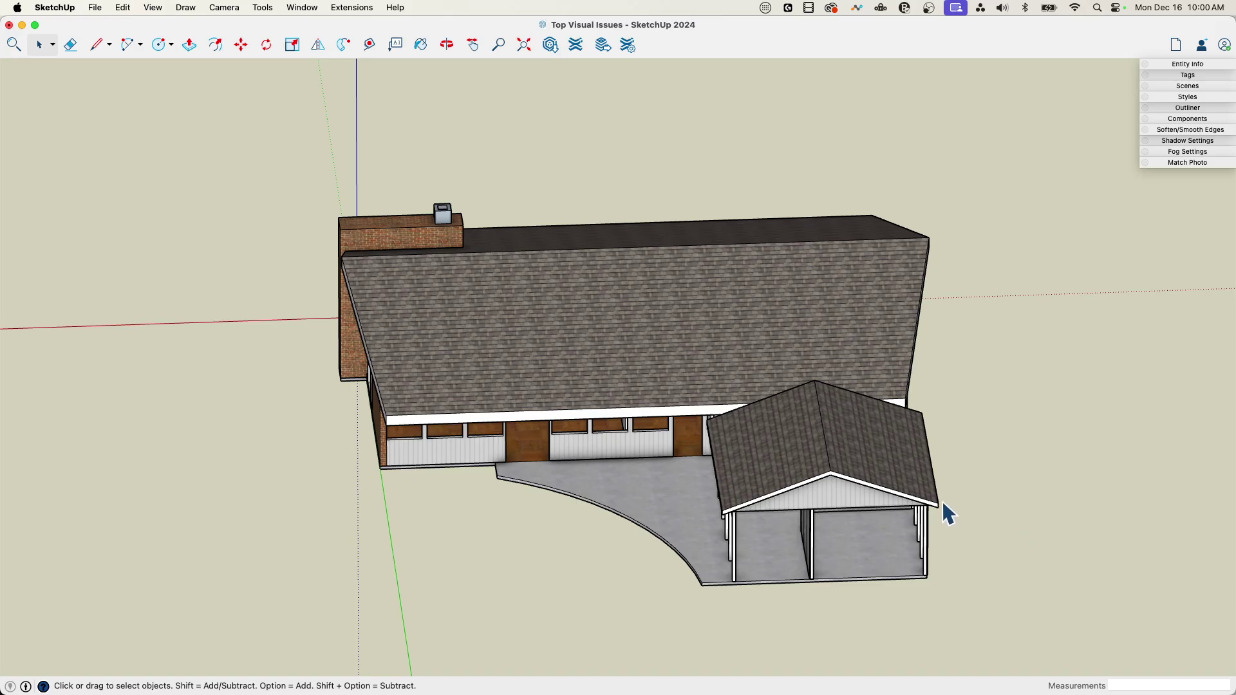
pyautogui.moveTo(708, 495); pyautogui.dragTo(754, 398, button='middle')
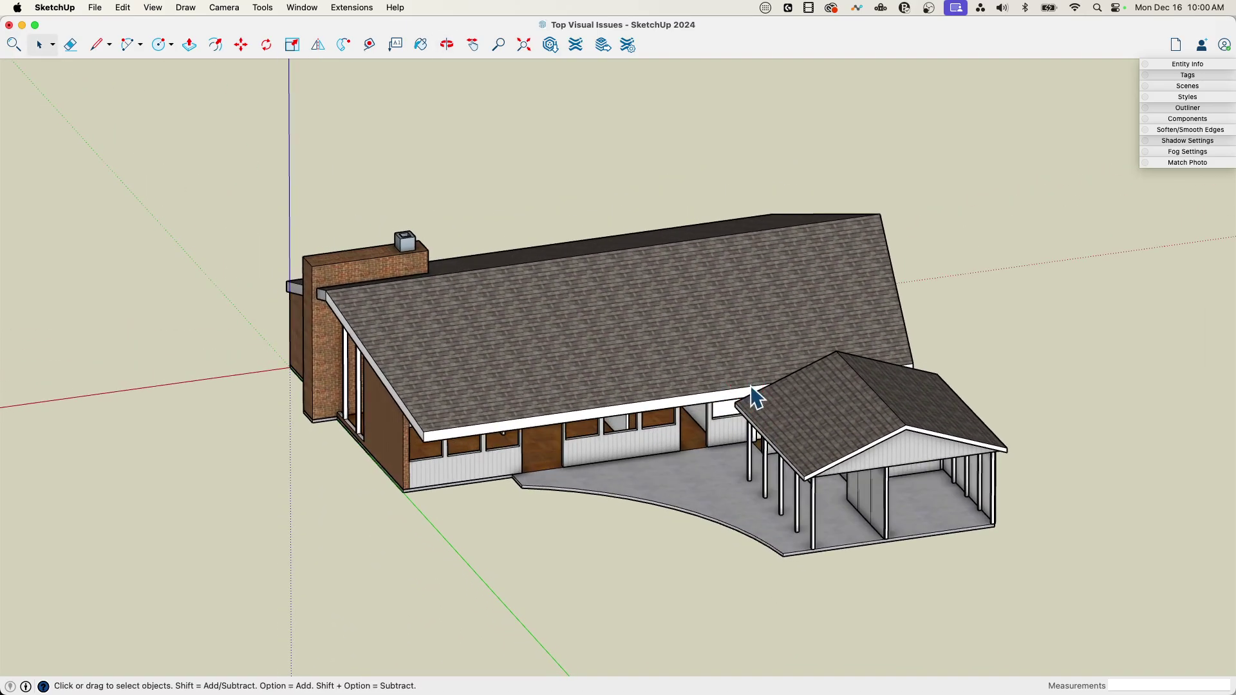
pyautogui.click(223, 9)
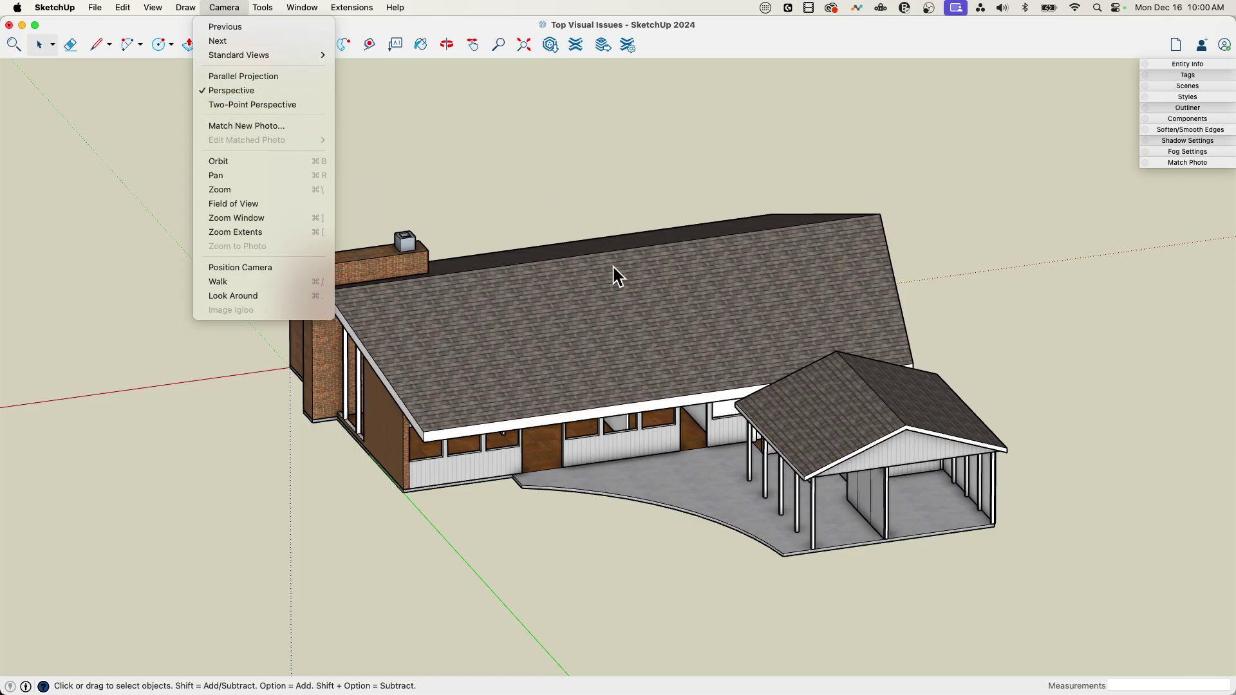
# - Set the camera field of view to 35 degrees and orbit round to the chimney side
pyautogui.click(265, 205)
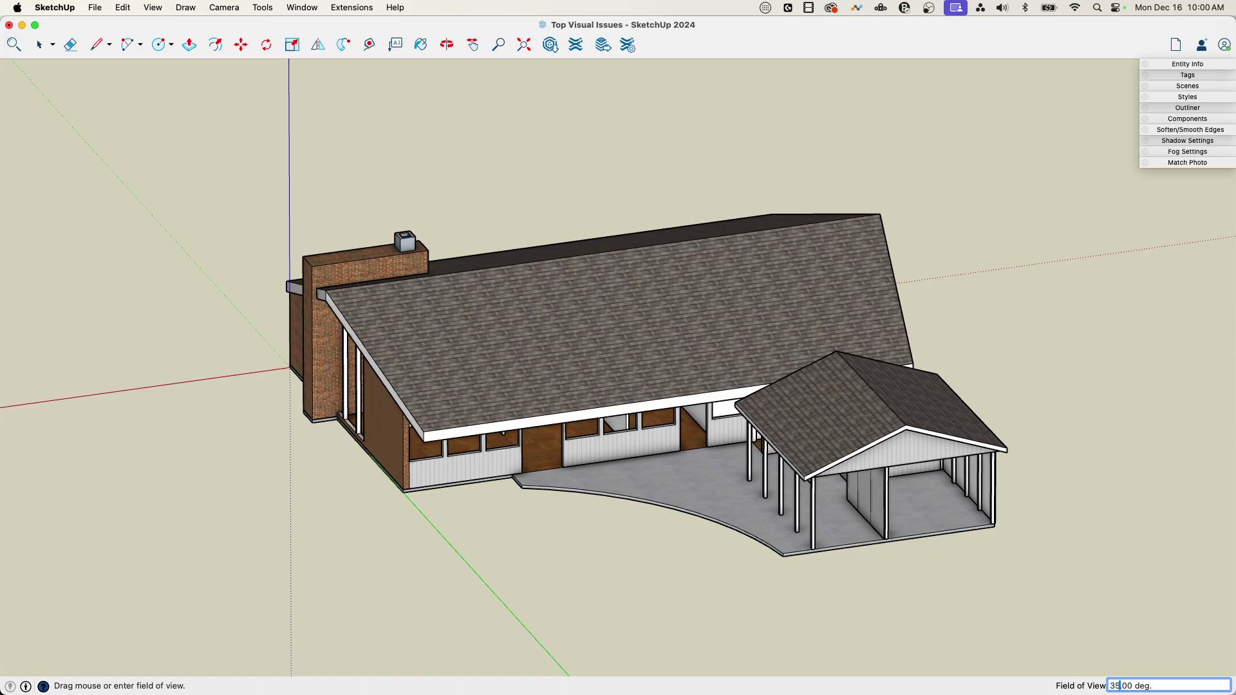
pyautogui.press('Return')
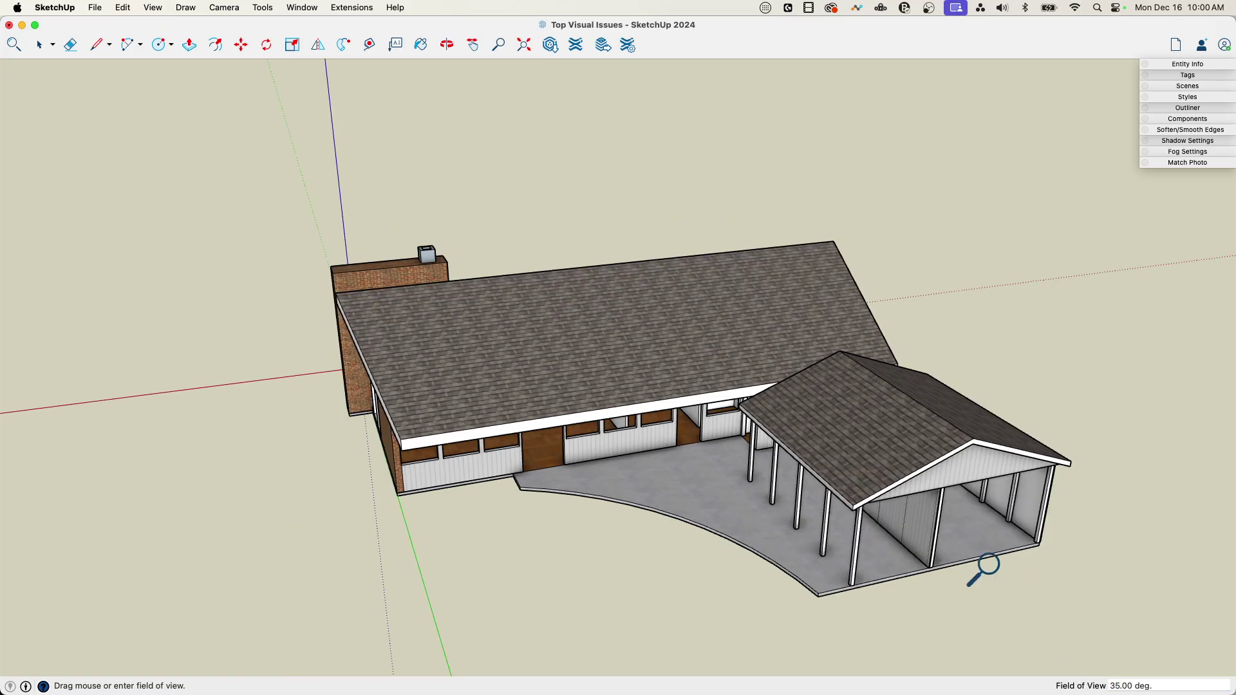
pyautogui.moveTo(983, 570); pyautogui.dragTo(634, 467, button='middle')
pyautogui.press('z')
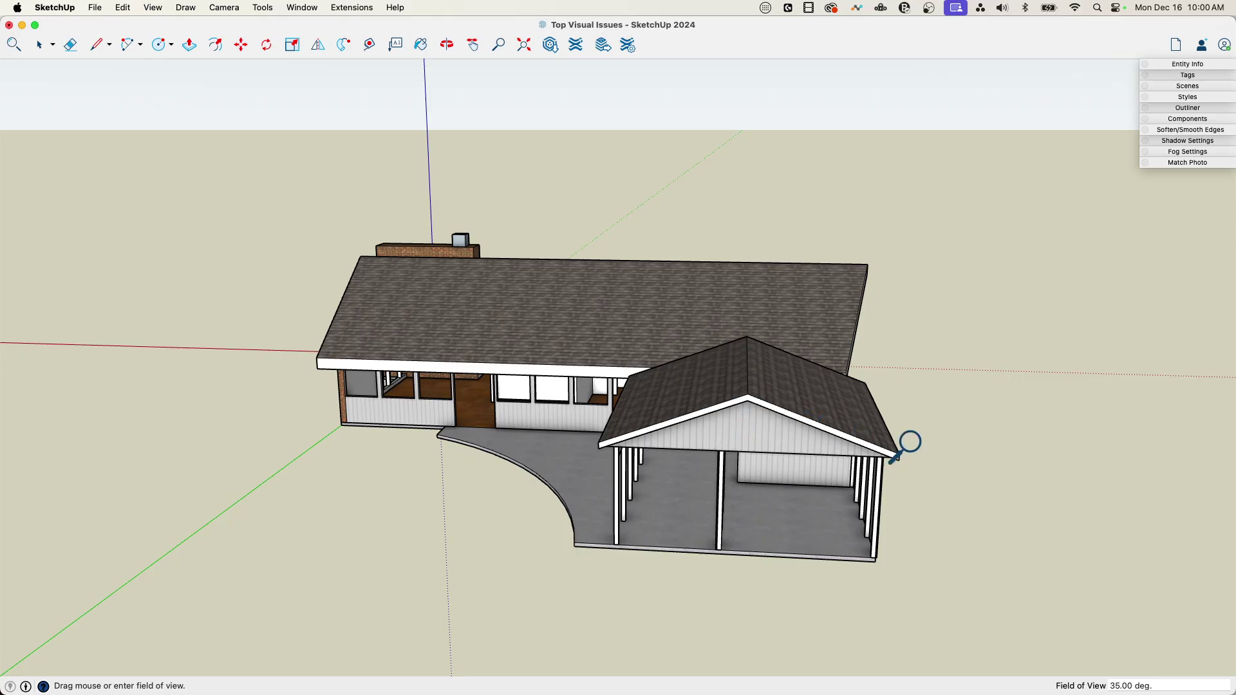
pyautogui.moveTo(431, 355); pyautogui.dragTo(367, 464, button='middle')
pyautogui.moveTo(388, 252); pyautogui.dragTo(1002, 231, button='middle')
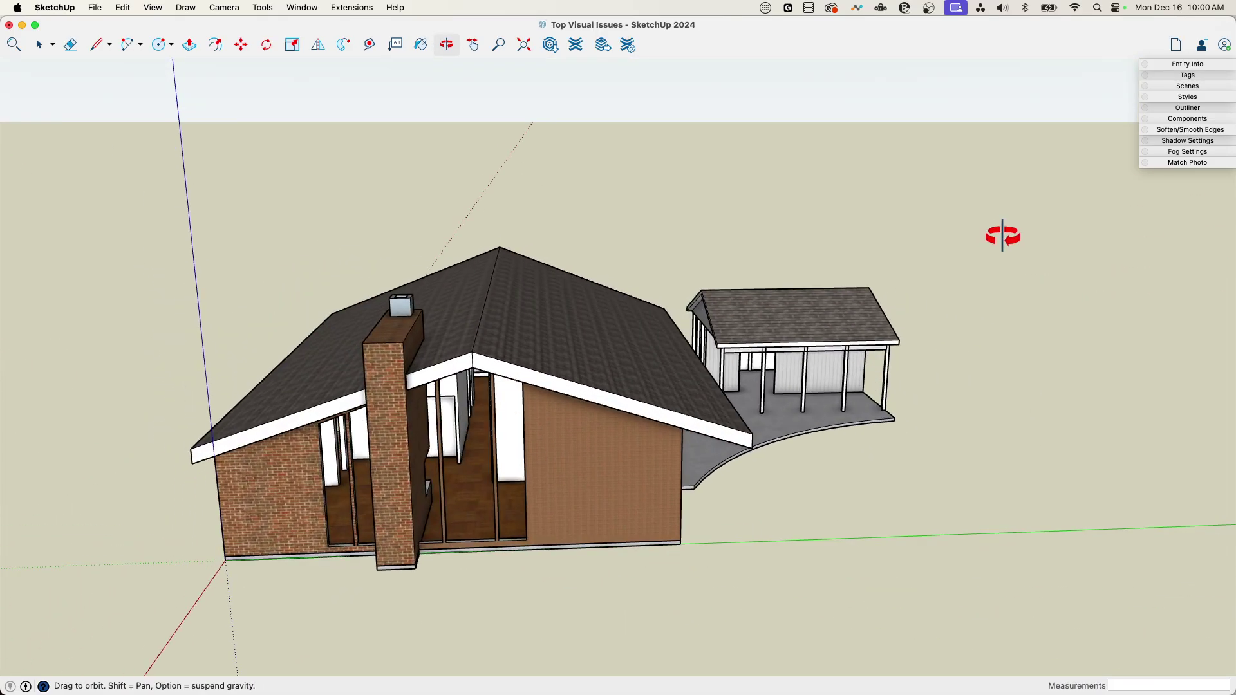
pyautogui.moveTo(629, 414); pyautogui.dragTo(183, 480, button='middle')
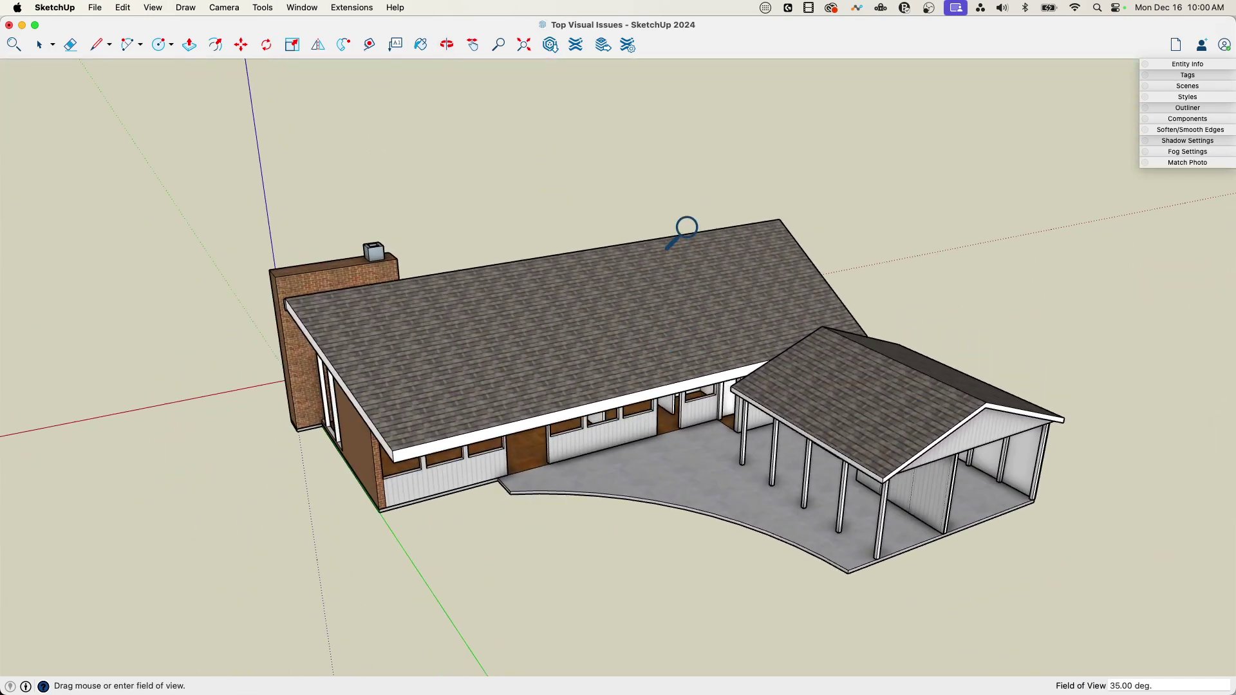
# - Orbit the house to more frontal angles to review the new field of view
pyautogui.press('space')
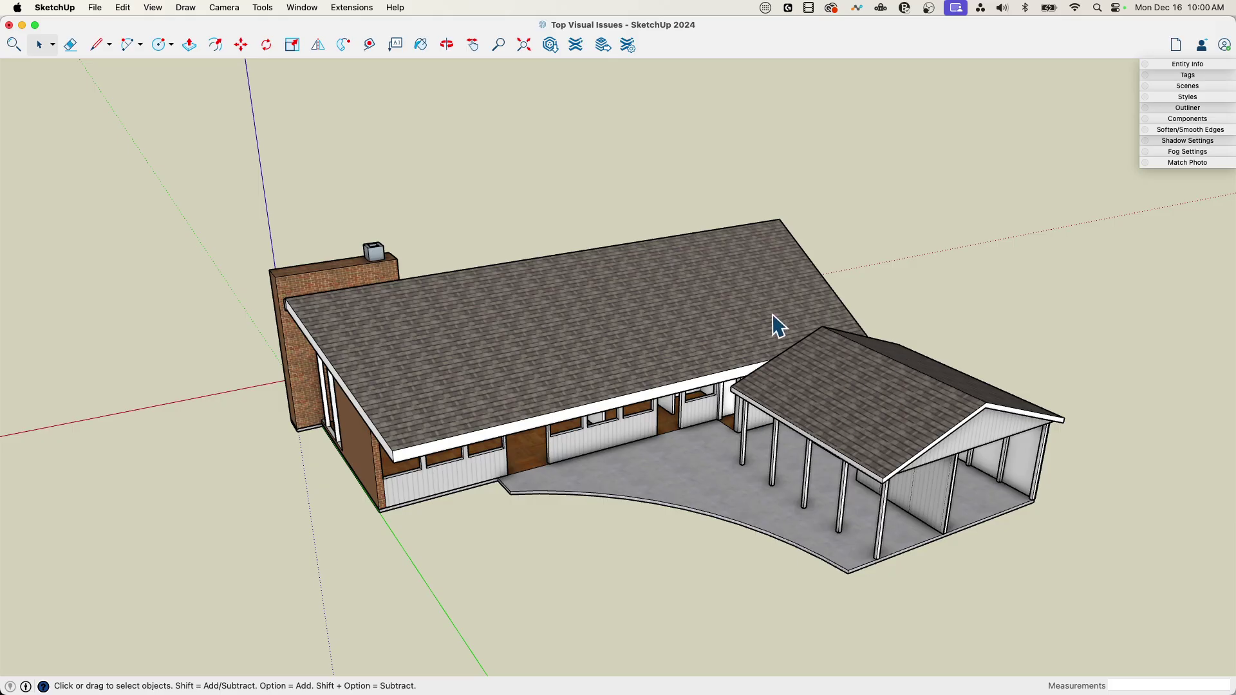
pyautogui.press('o')
pyautogui.moveTo(1035, 434); pyautogui.dragTo(965, 425)
pyautogui.press('space')
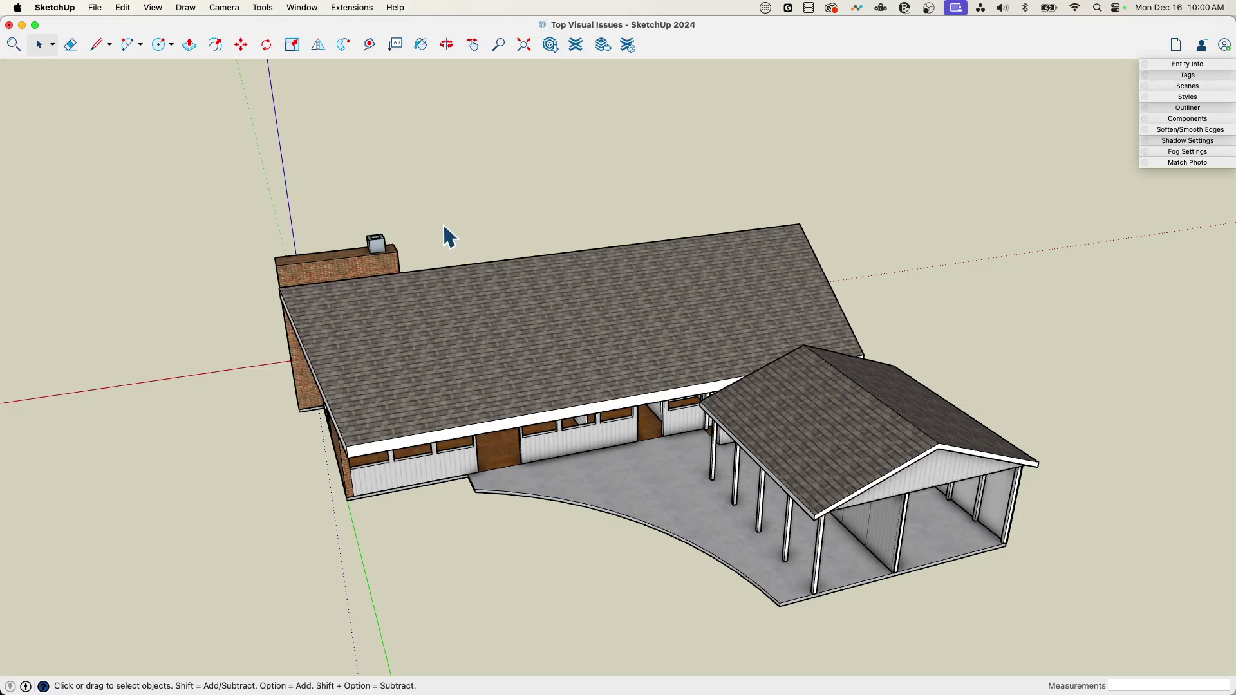
pyautogui.press('o')
pyautogui.moveTo(425, 225); pyautogui.dragTo(489, 244)
pyautogui.press('space')
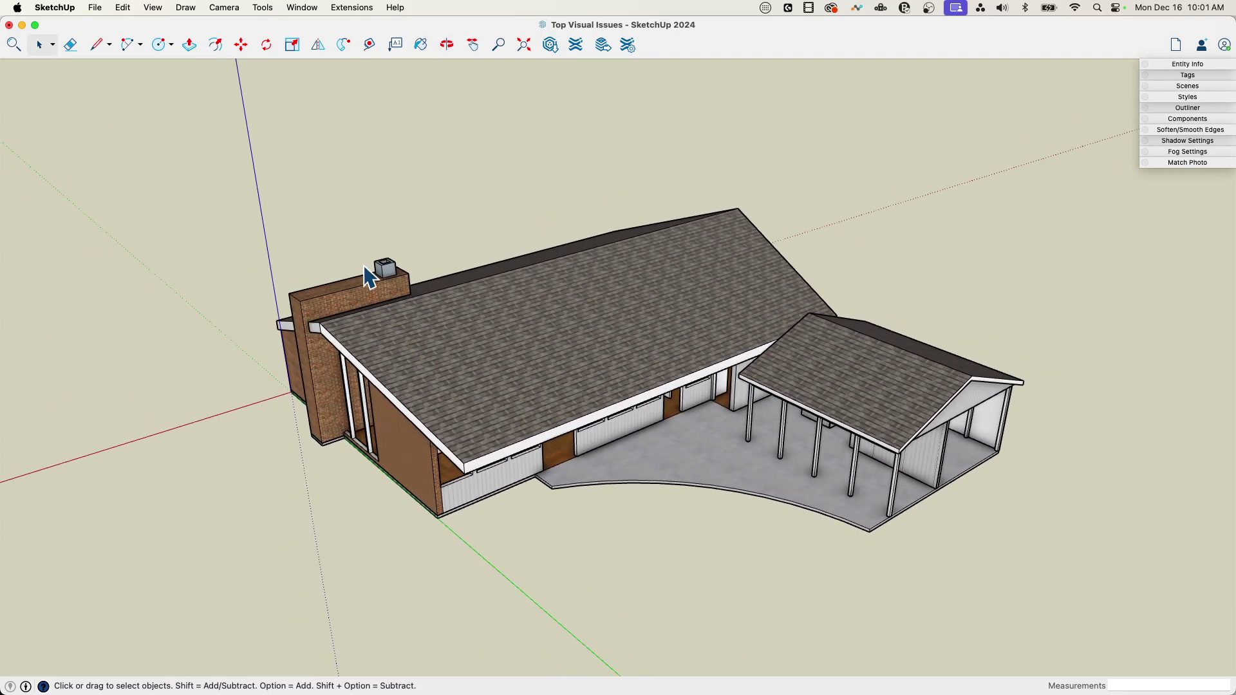
# - Select the chimney cap's front face and show its Entity Info: untagged, 4.76 ft²
pyautogui.scroll(5, 370, 275)
pyautogui.scroll(10, 370, 275)
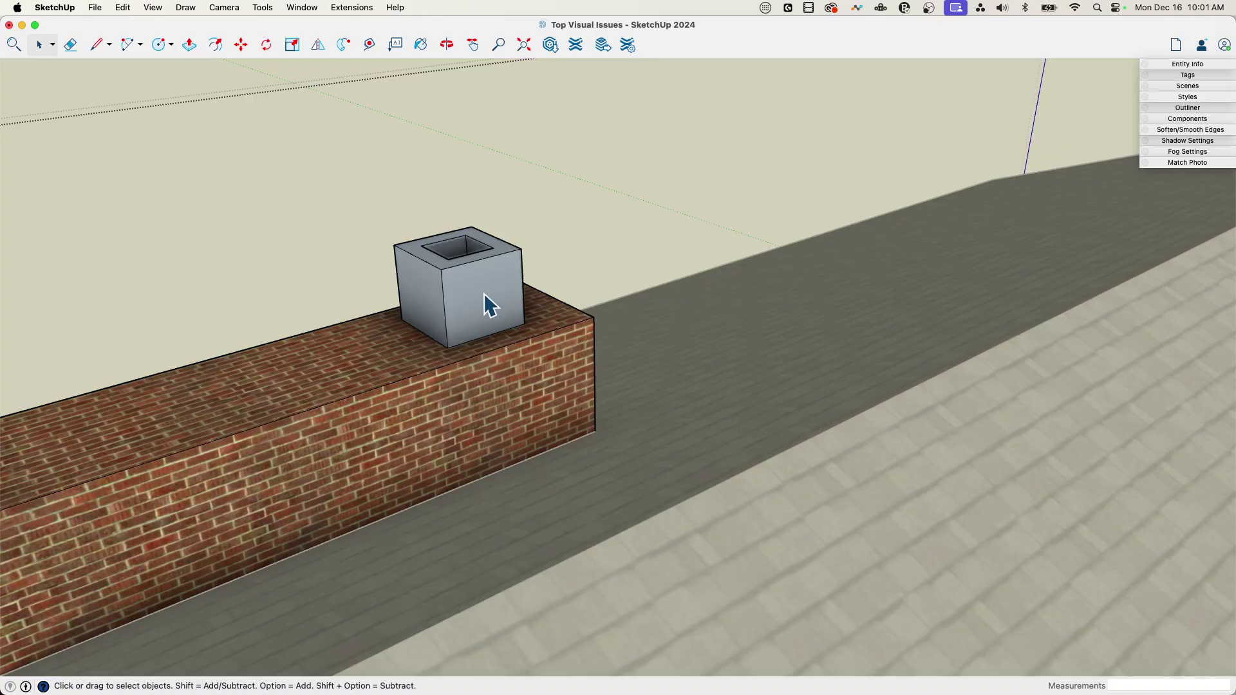
pyautogui.click(481, 286)
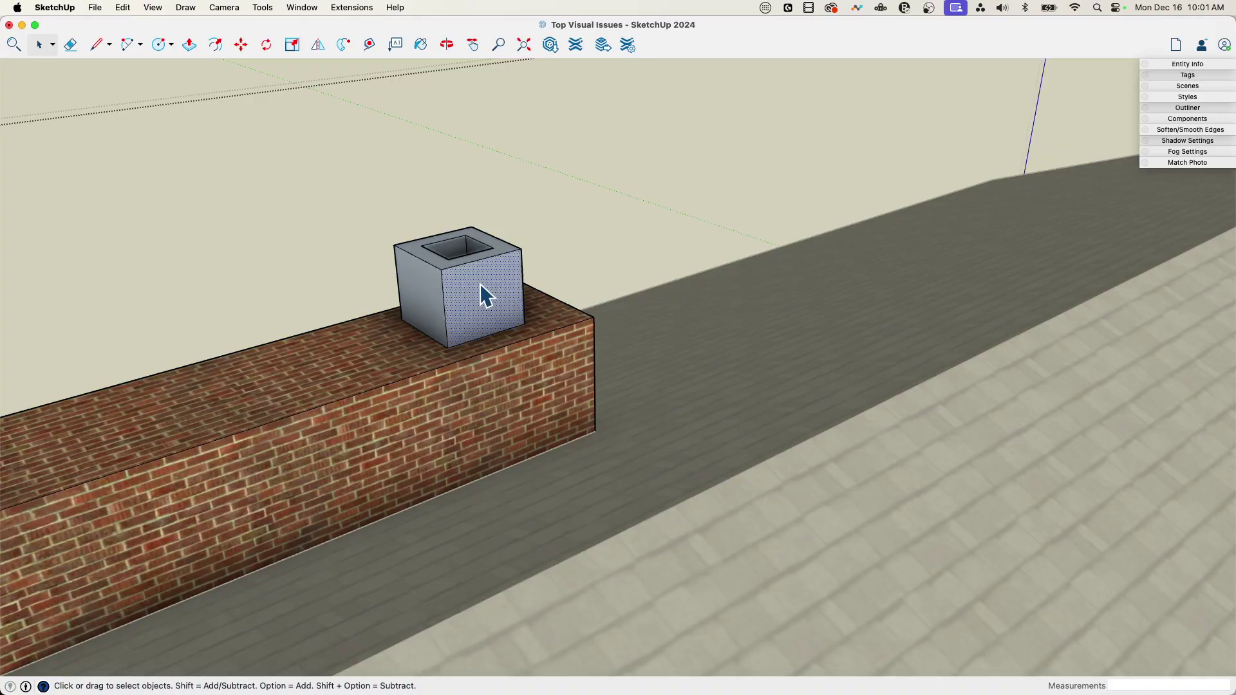
pyautogui.click(1189, 63)
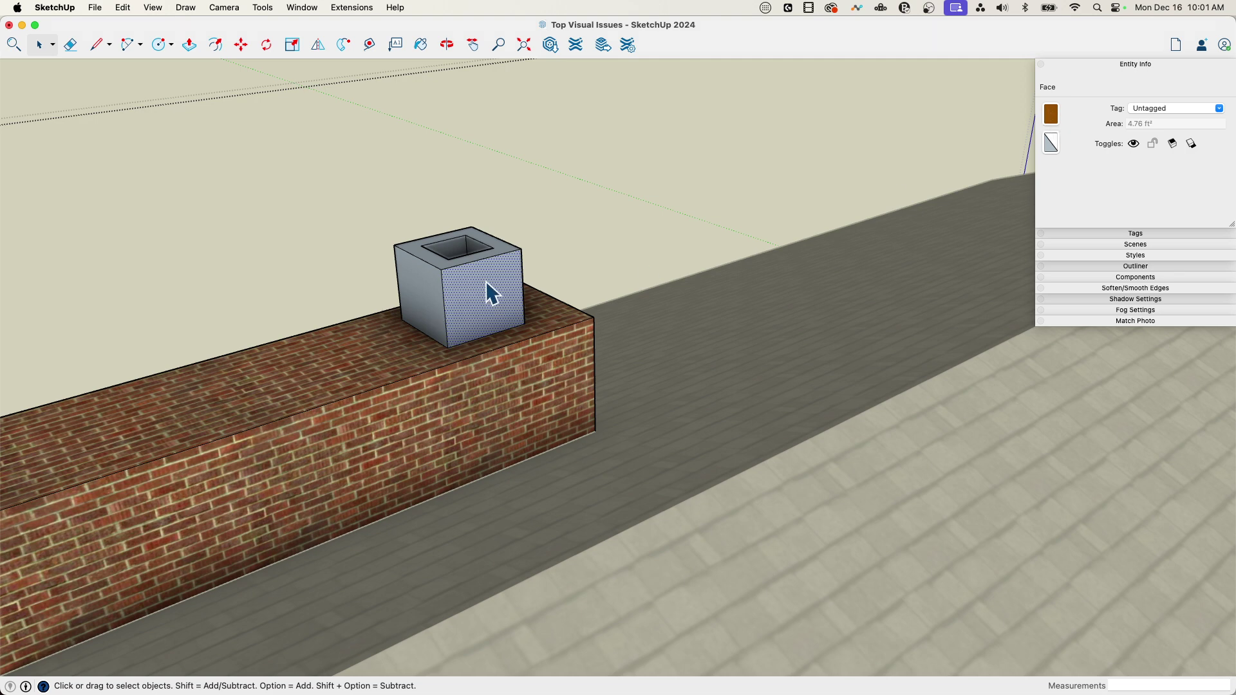
pyautogui.moveTo(499, 260); pyautogui.dragTo(566, 281, button='middle')
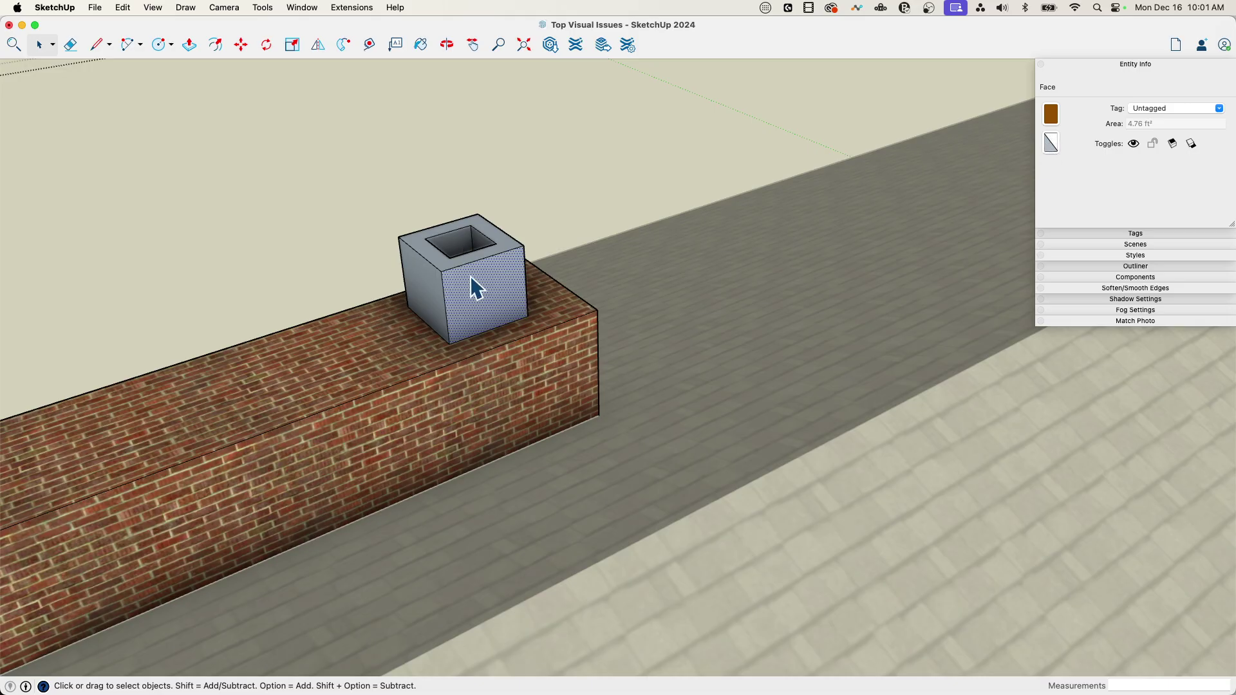
pyautogui.moveTo(642, 284); pyautogui.dragTo(628, 245, button='middle')
pyautogui.scroll(-3, 533, 461)
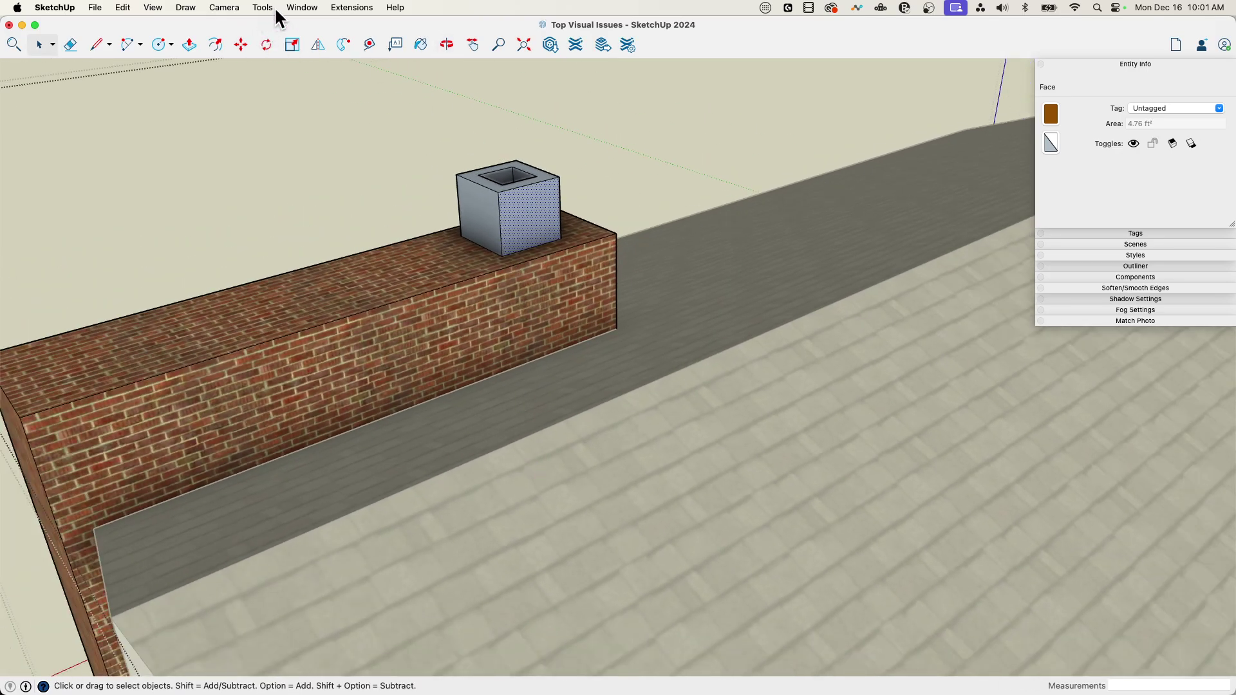
# - Switch the face style to Monochrome to reveal back faces
pyautogui.click(155, 9)
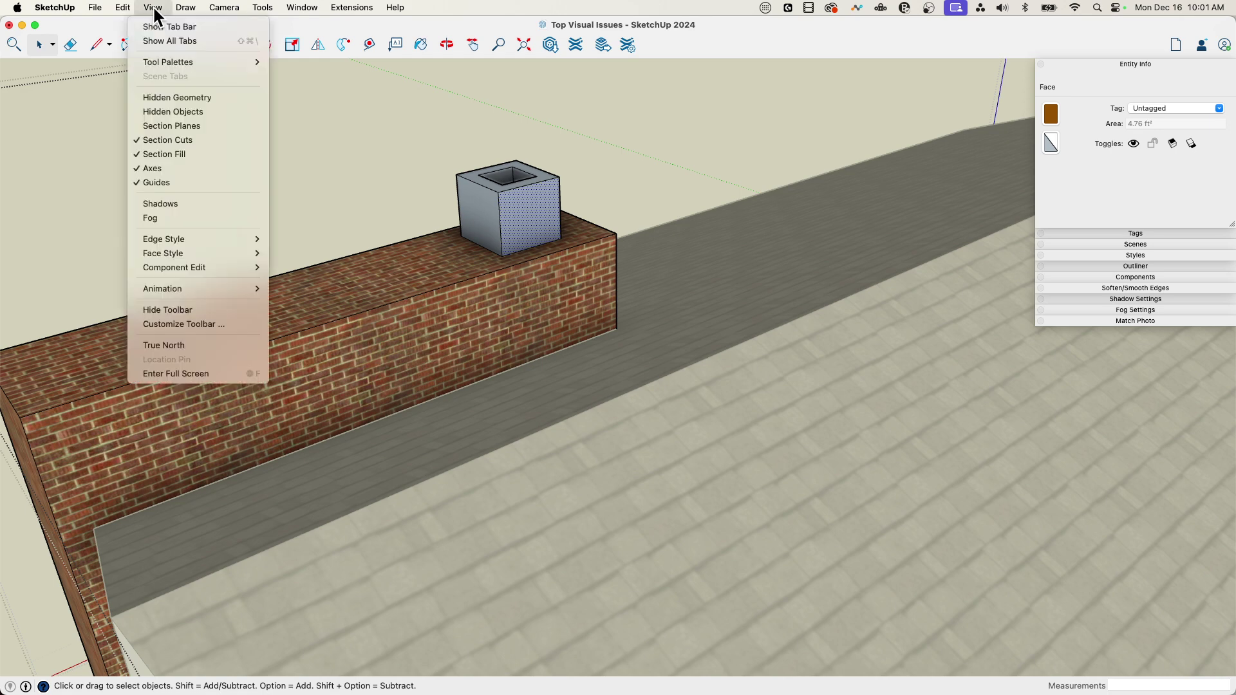
pyautogui.moveTo(193, 255)
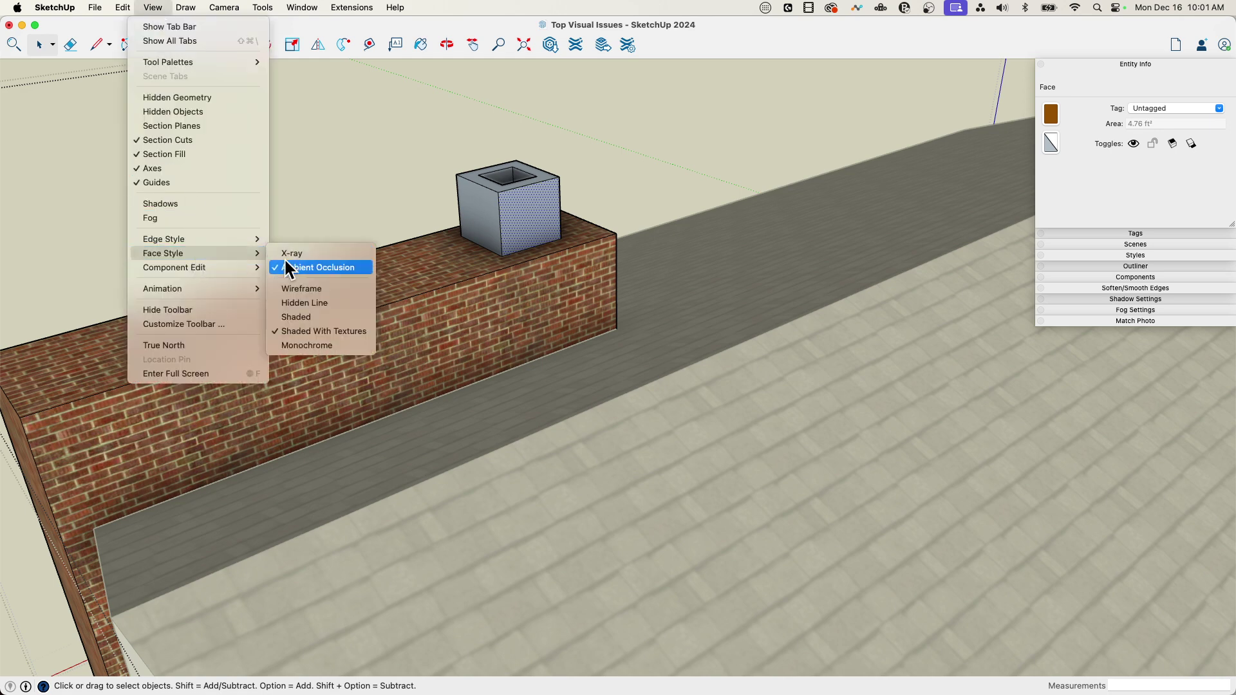
pyautogui.click(312, 346)
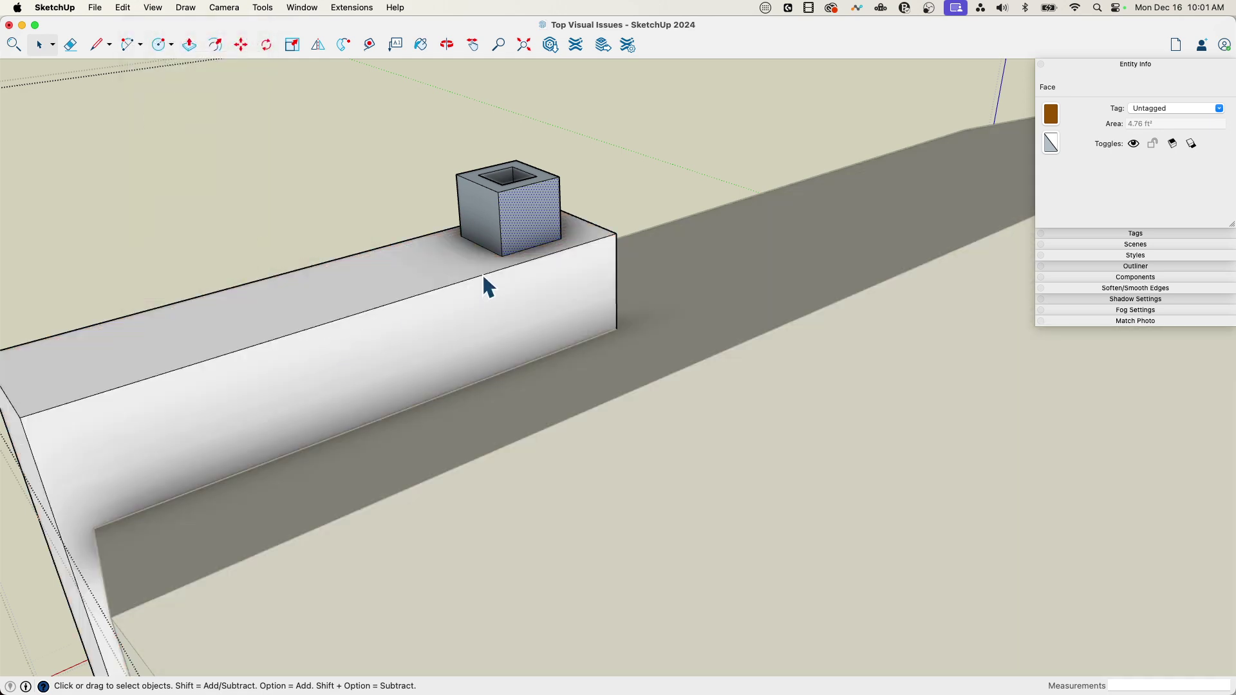
pyautogui.scroll(-4, 447, 261)
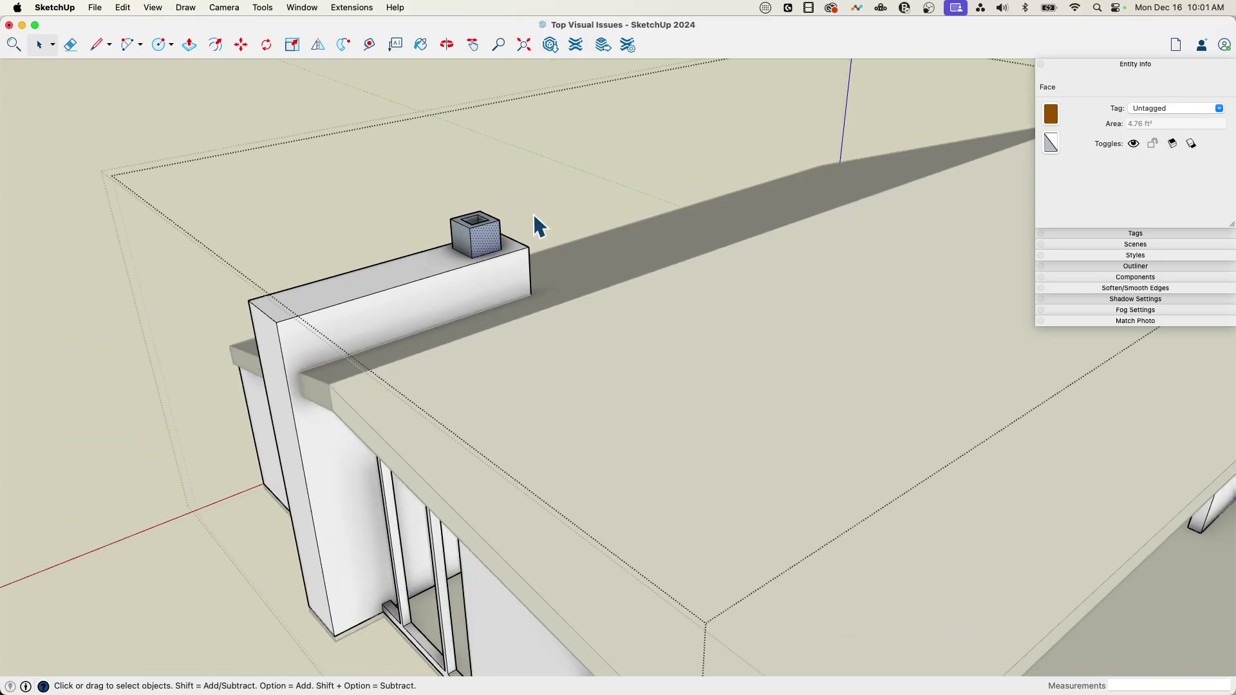
pyautogui.scroll(-2, 546, 277)
pyautogui.scroll(2, 479, 231)
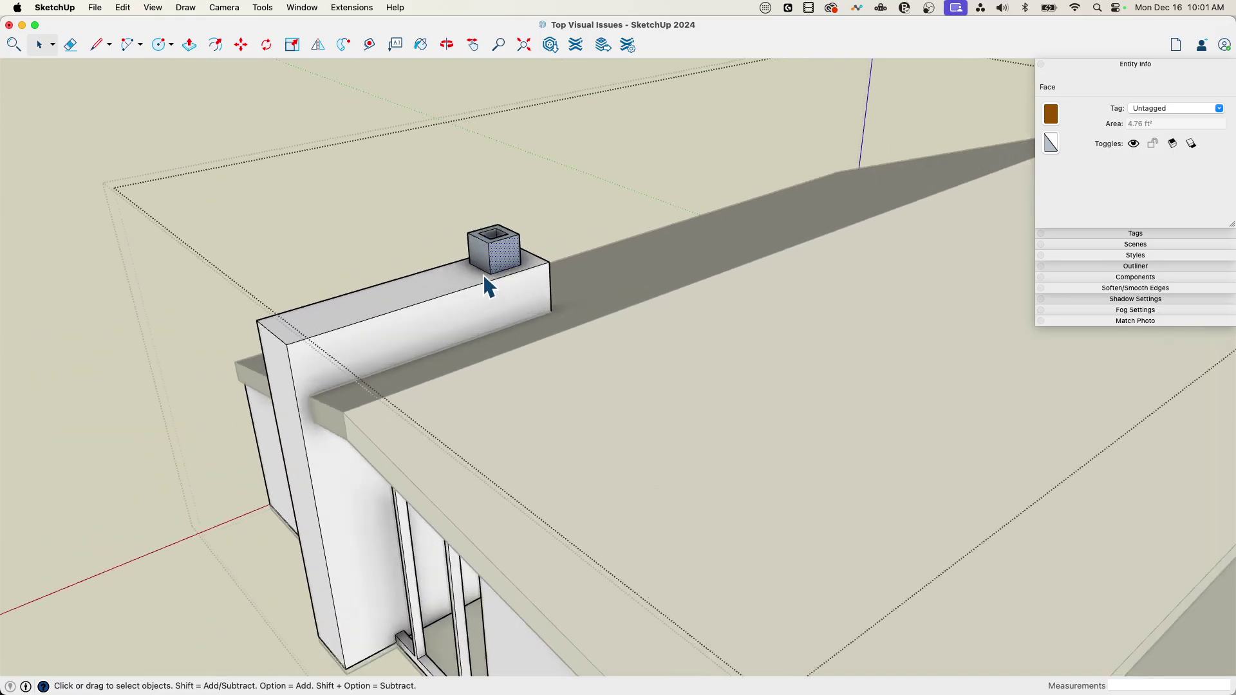
pyautogui.scroll(5, 476, 250)
# - Box-select the chimney cap and reverse its faces
pyautogui.moveTo(476, 250); pyautogui.dragTo(577, 201, button='middle')
pyautogui.moveTo(638, 153); pyautogui.dragTo(415, 240)
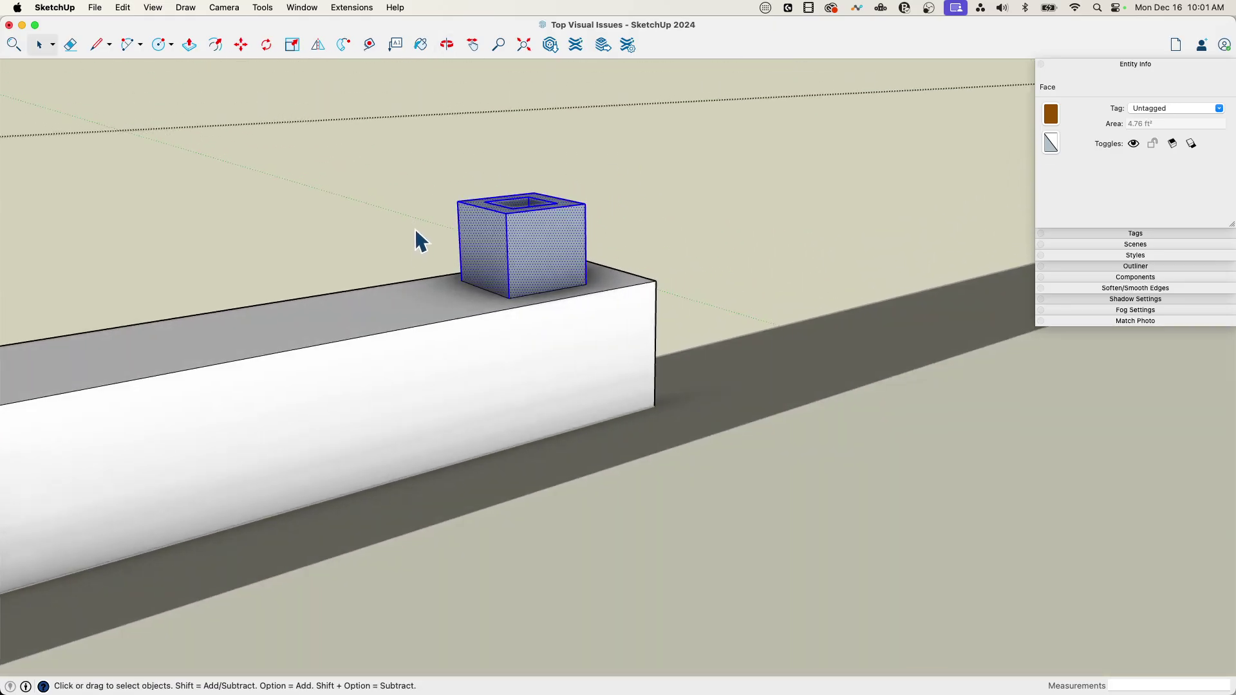
pyautogui.moveTo(416, 240); pyautogui.dragTo(477, 325, button='middle')
pyautogui.rightClick(530, 262)
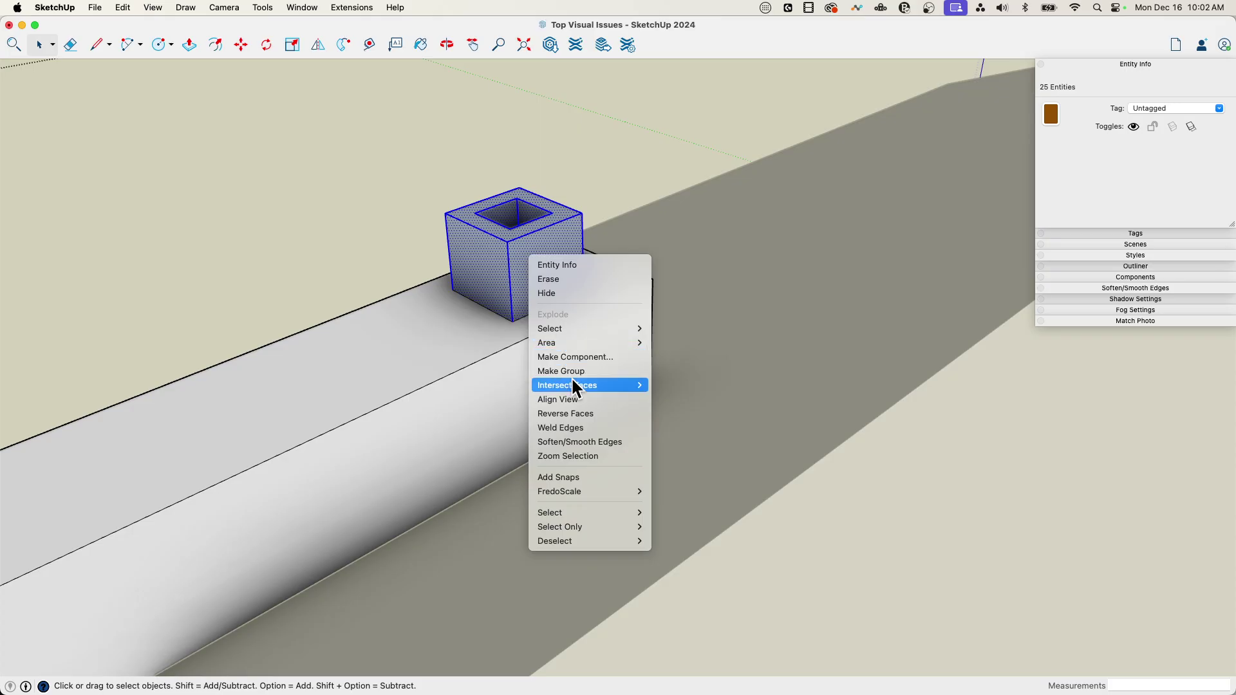
pyautogui.click(578, 415)
pyautogui.click(403, 222)
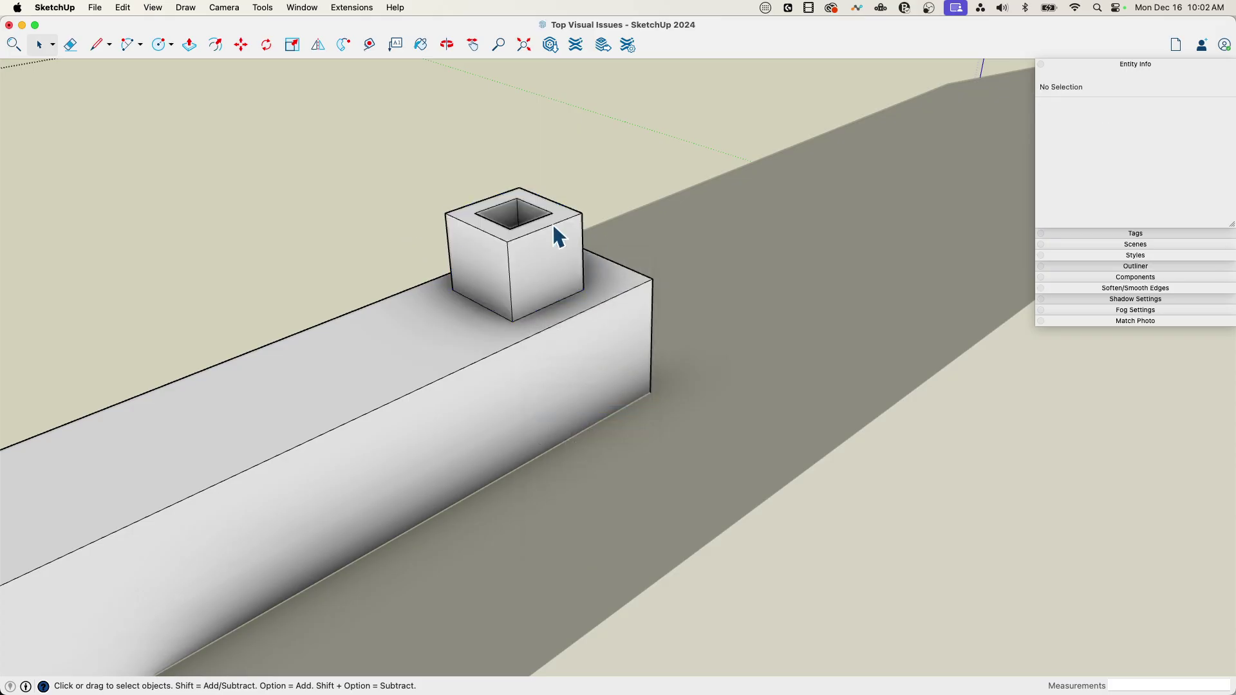
# - Switch the face style back to Shaded With Textures
pyautogui.click(153, 9)
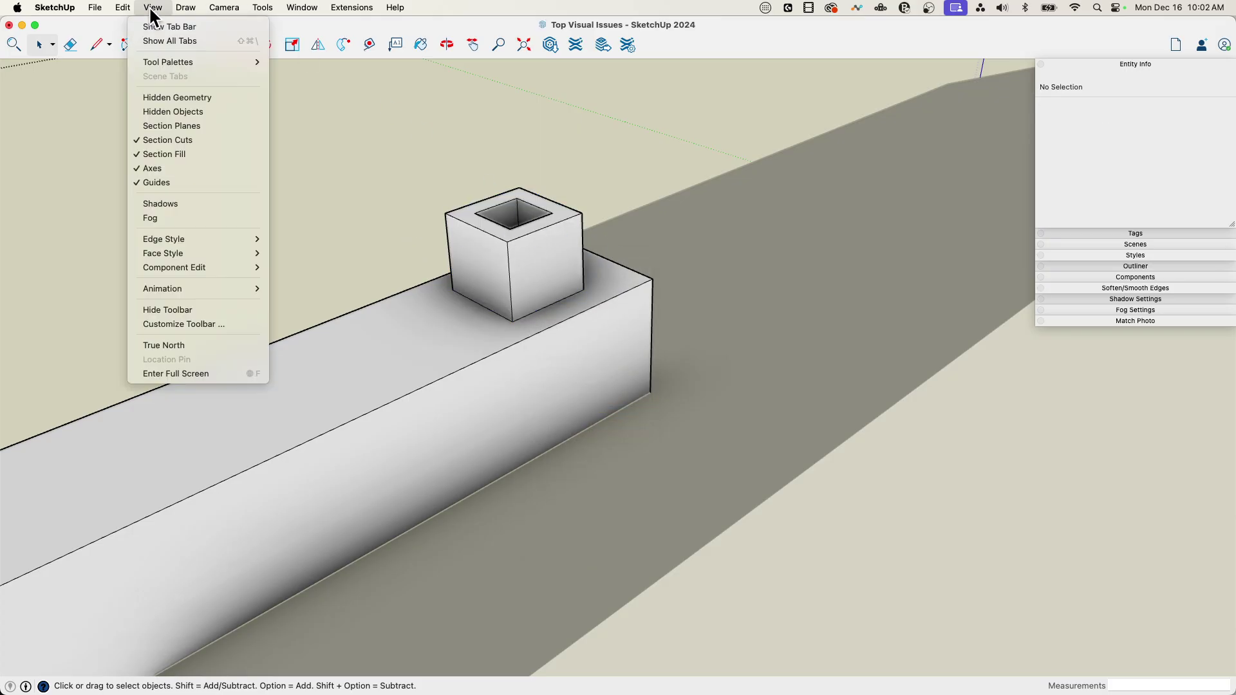
pyautogui.moveTo(191, 254)
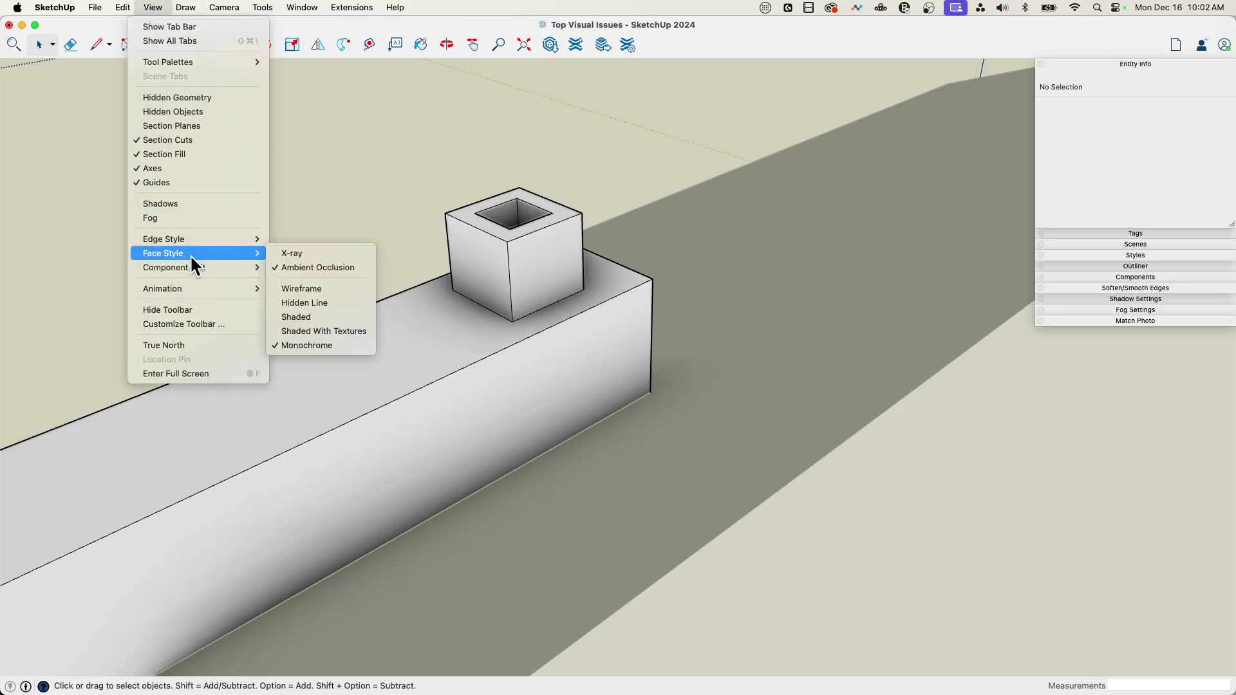
pyautogui.click(342, 332)
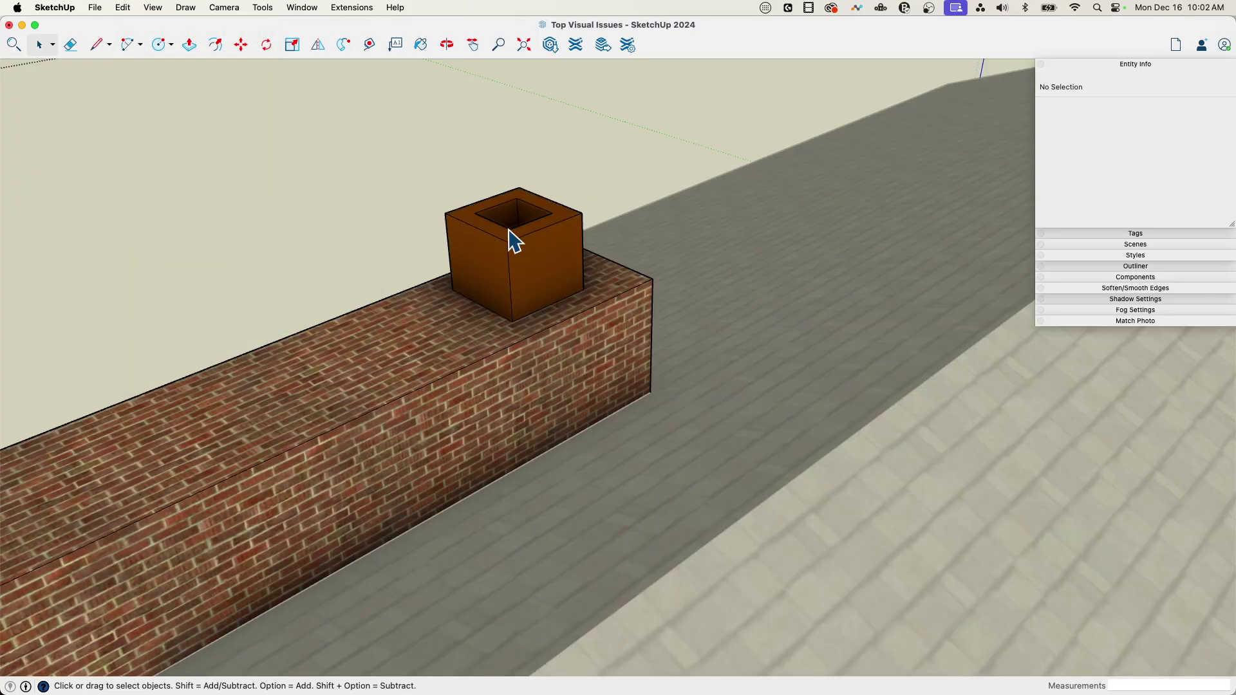
pyautogui.scroll(-5, 303, 185)
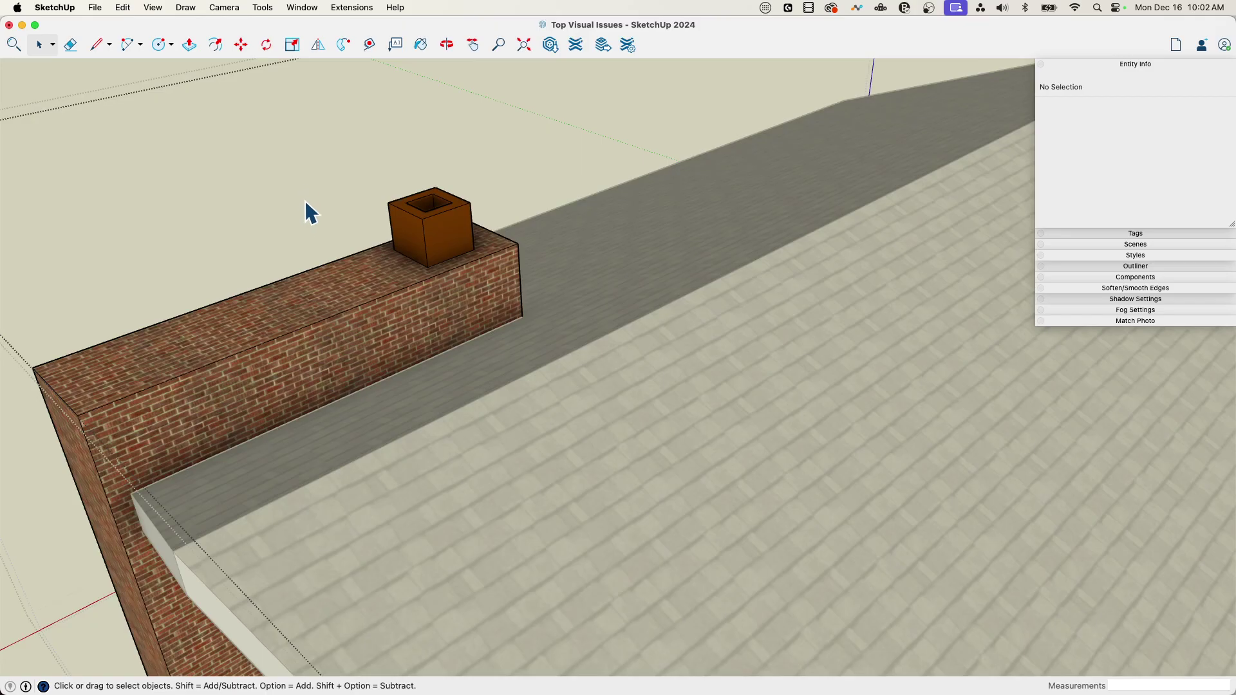
pyautogui.scroll(-2, 307, 208)
pyautogui.scroll(-3, 396, 232)
pyautogui.moveTo(455, 326); pyautogui.dragTo(466, 251, button='middle')
pyautogui.scroll(-1, 464, 251)
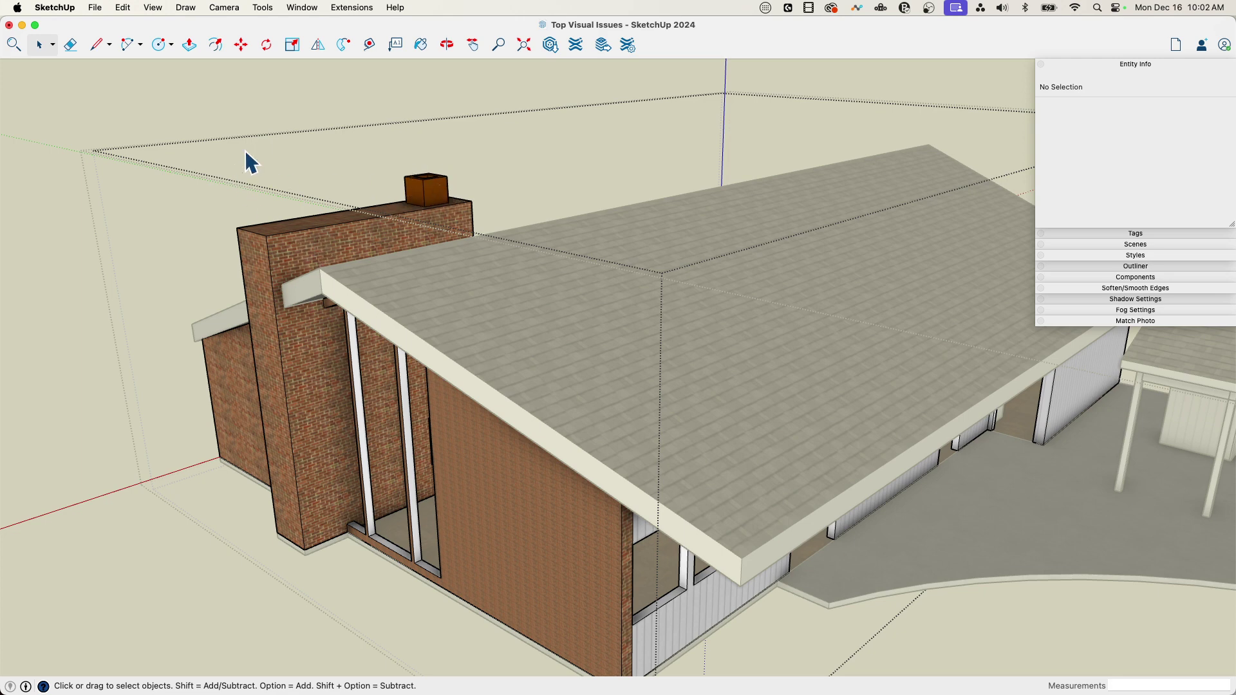
pyautogui.scroll(-2, 379, 119)
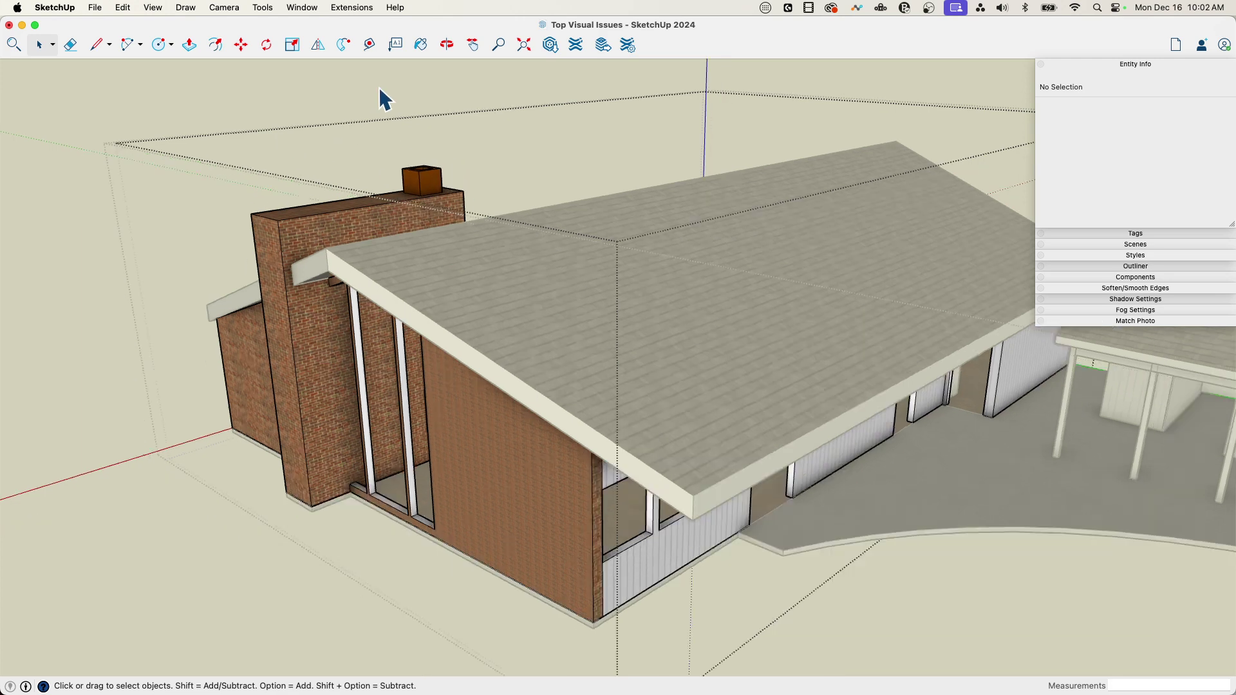
pyautogui.scroll(3, 463, 464)
pyautogui.scroll(3, 478, 470)
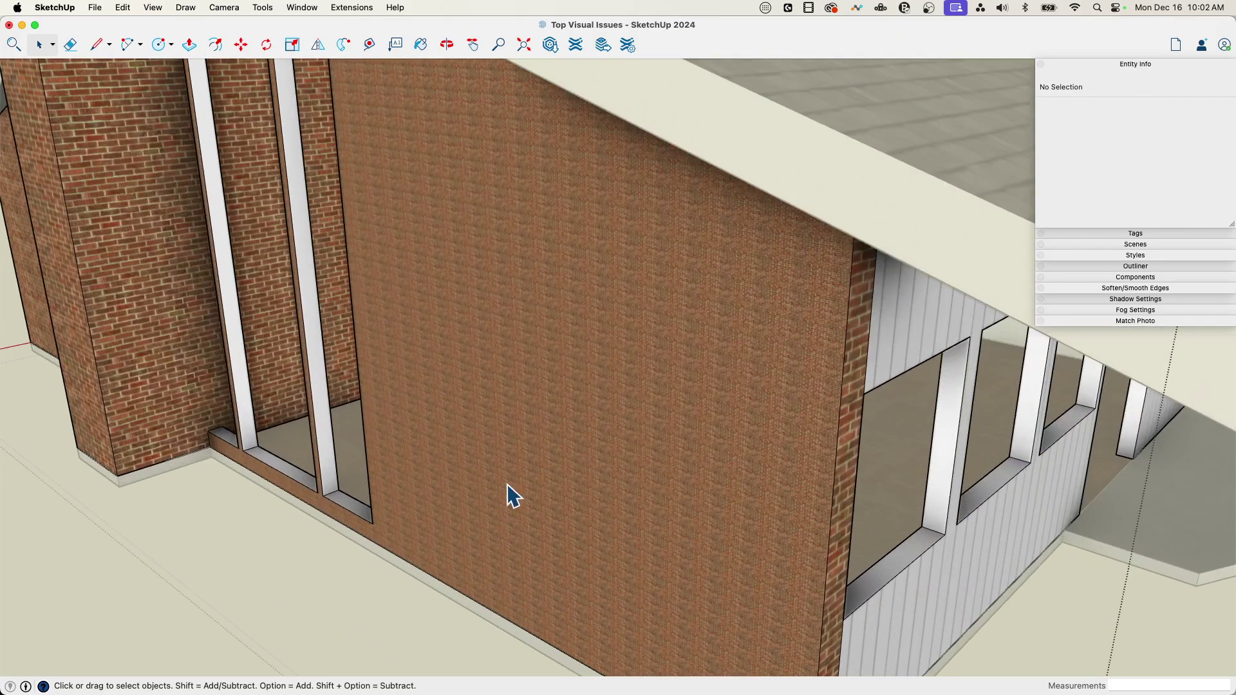
pyautogui.moveTo(690, 475)
pyautogui.mouseDown(button='middle')
pyautogui.moveTo(533, 396)
pyautogui.moveTo(442, 372)
pyautogui.moveTo(627, 380)
pyautogui.moveTo(698, 474)
pyautogui.mouseUp(button='middle')
pyautogui.scroll(3, 781, 473)
pyautogui.scroll(3, 781, 473)
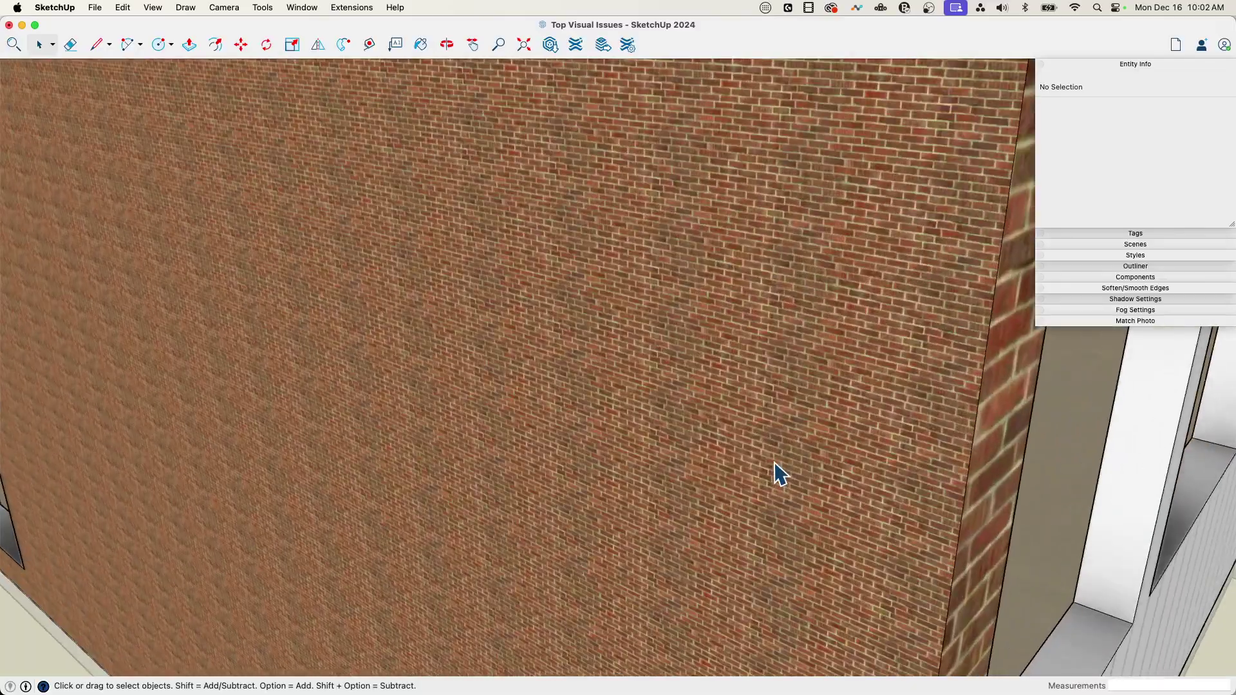
pyautogui.scroll(4, 775, 462)
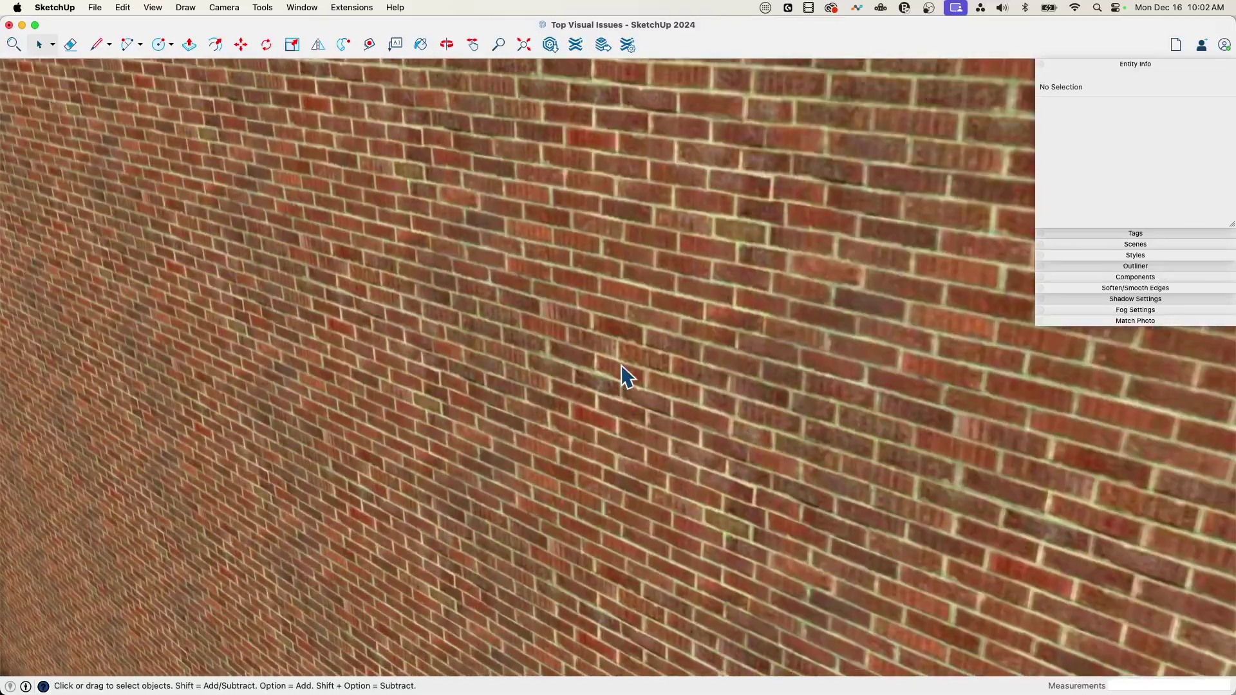
pyautogui.scroll(2, 619, 358)
pyautogui.scroll(-10, 618, 358)
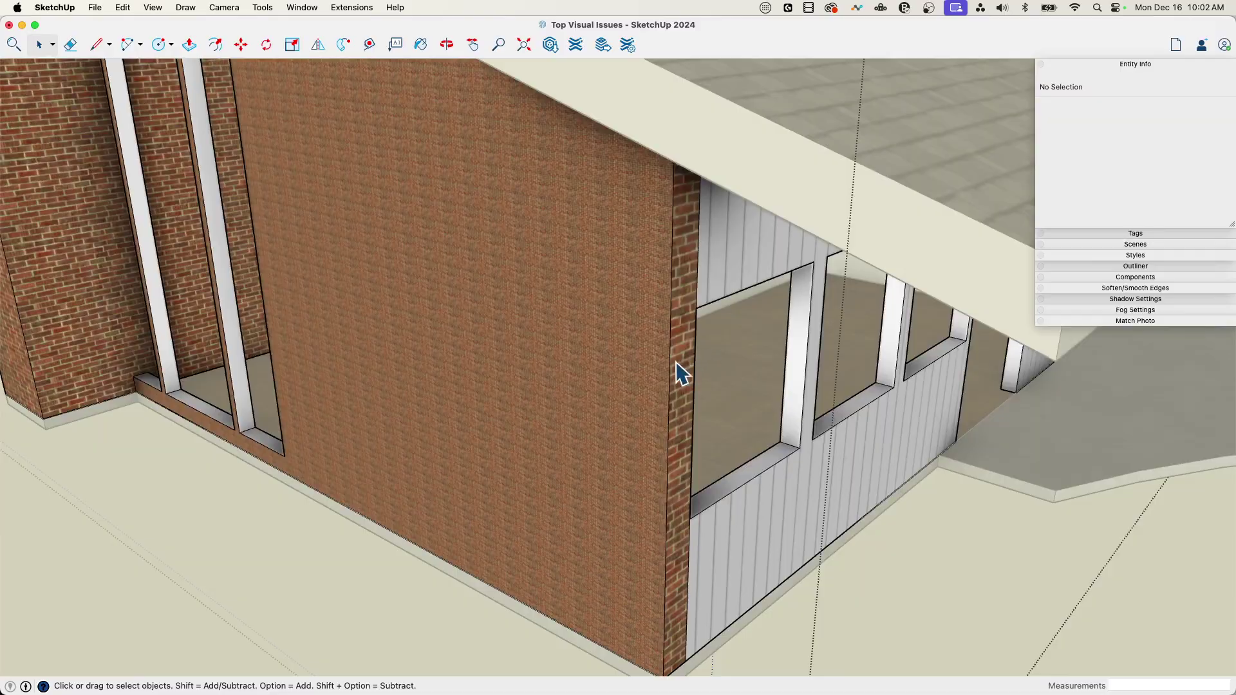
pyautogui.scroll(-4, 673, 377)
pyautogui.moveTo(665, 384); pyautogui.dragTo(596, 399, button='middle')
pyautogui.scroll(-2, 566, 424)
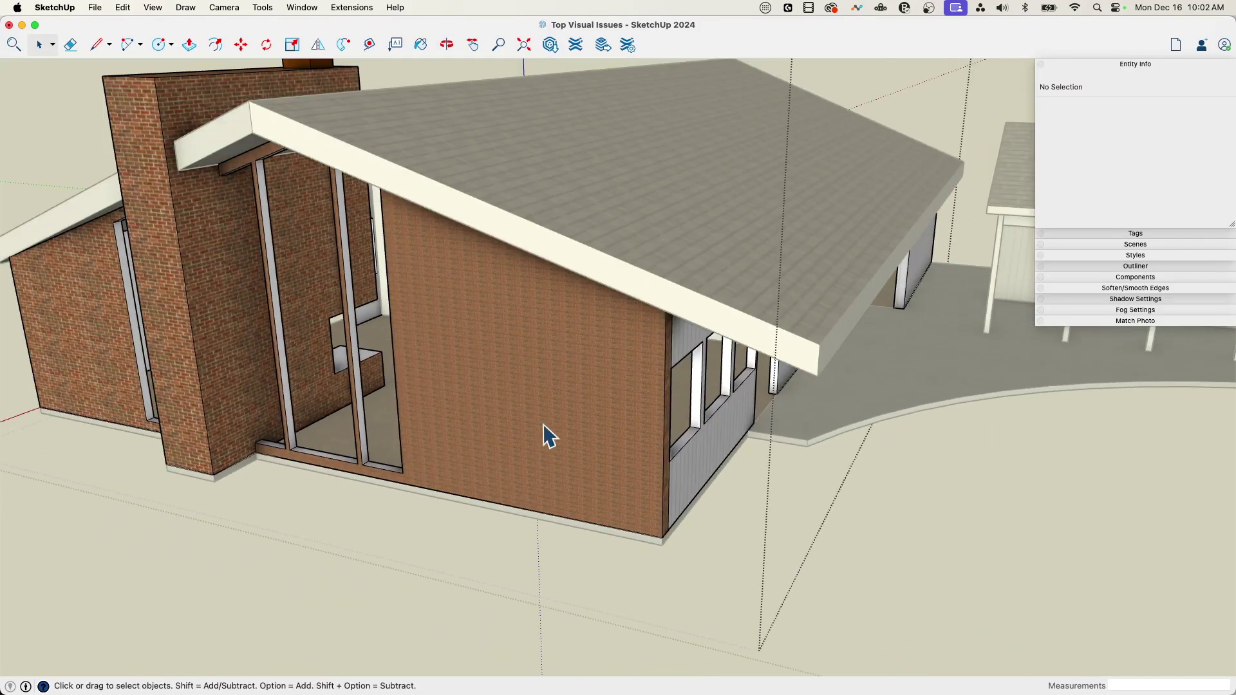
# - Reset the brick wall face's texture position so the bricks return to full size
pyautogui.click(500, 362)
pyautogui.rightClick(498, 353)
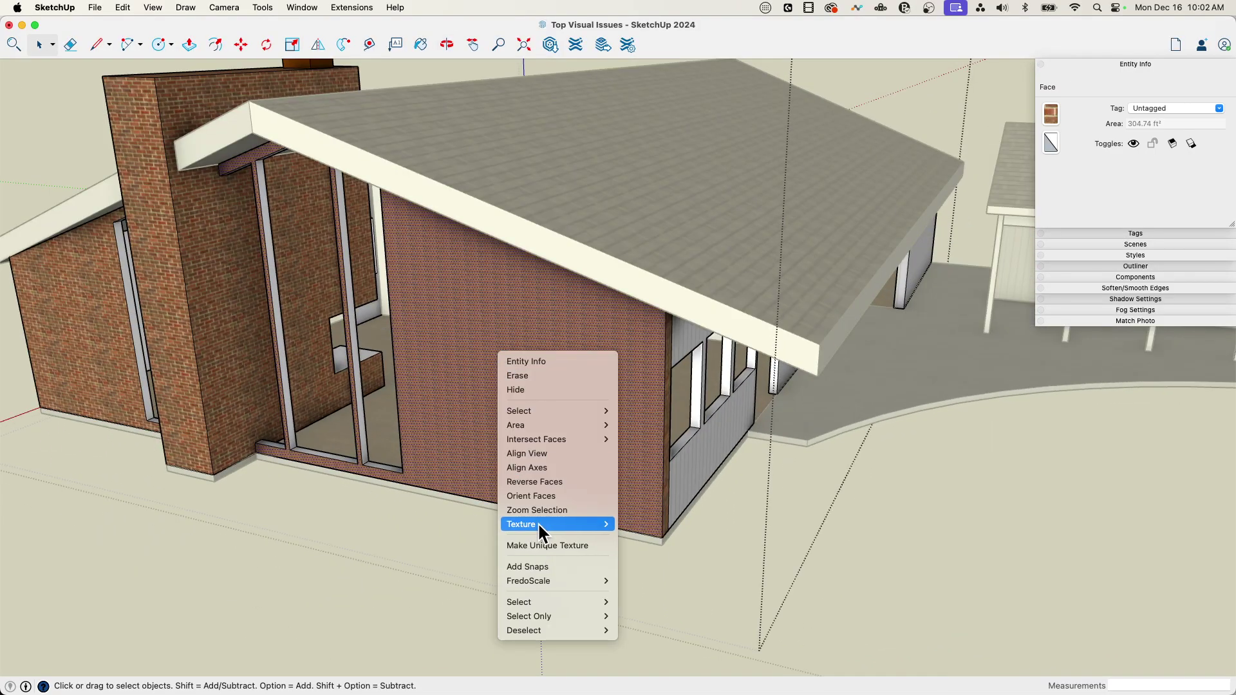
pyautogui.moveTo(538, 523)
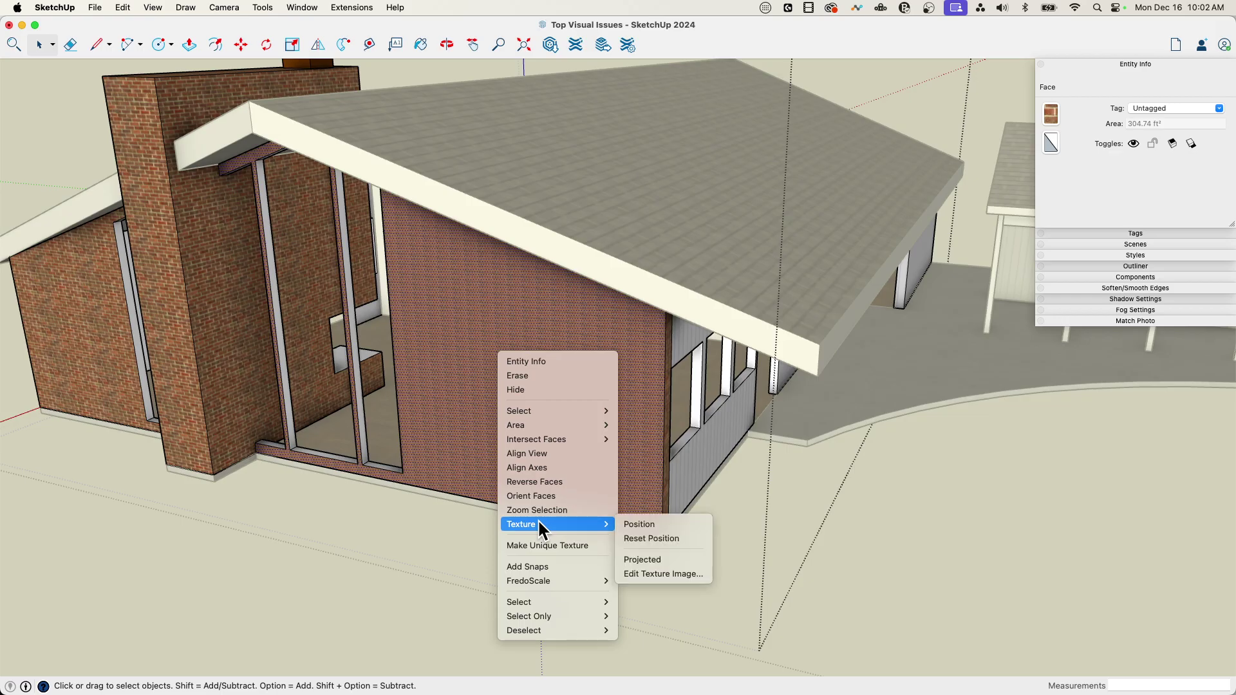
pyautogui.click(682, 524)
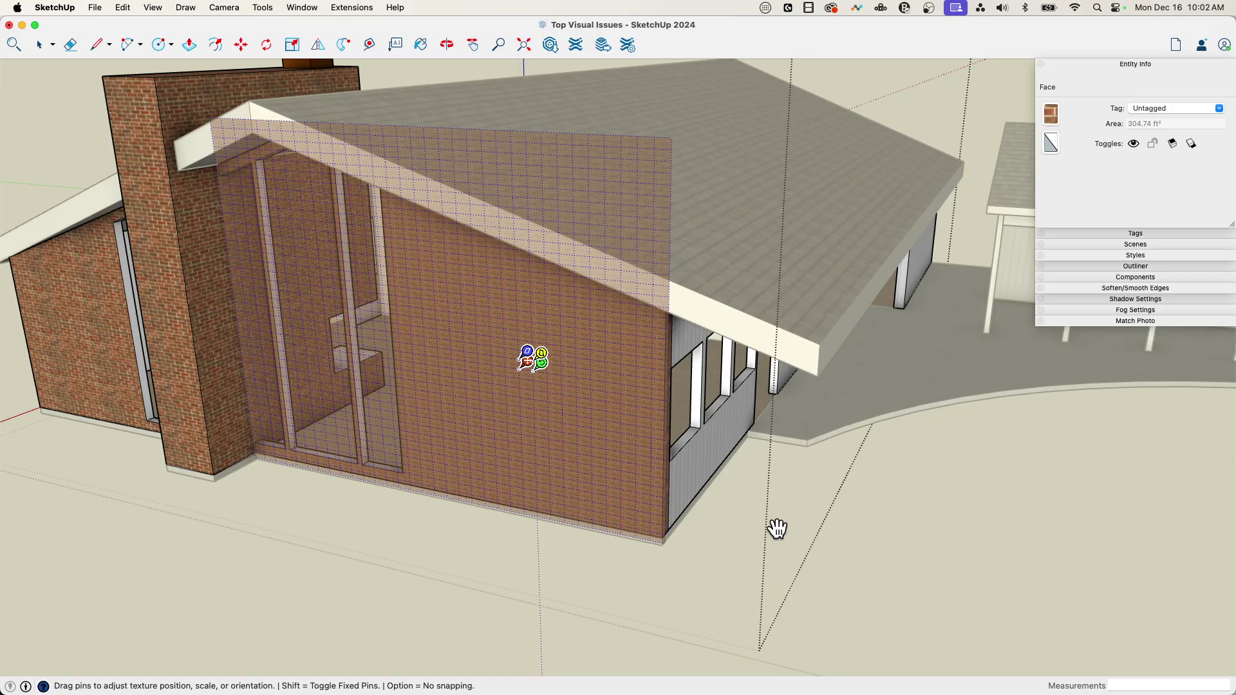
pyautogui.click(685, 493)
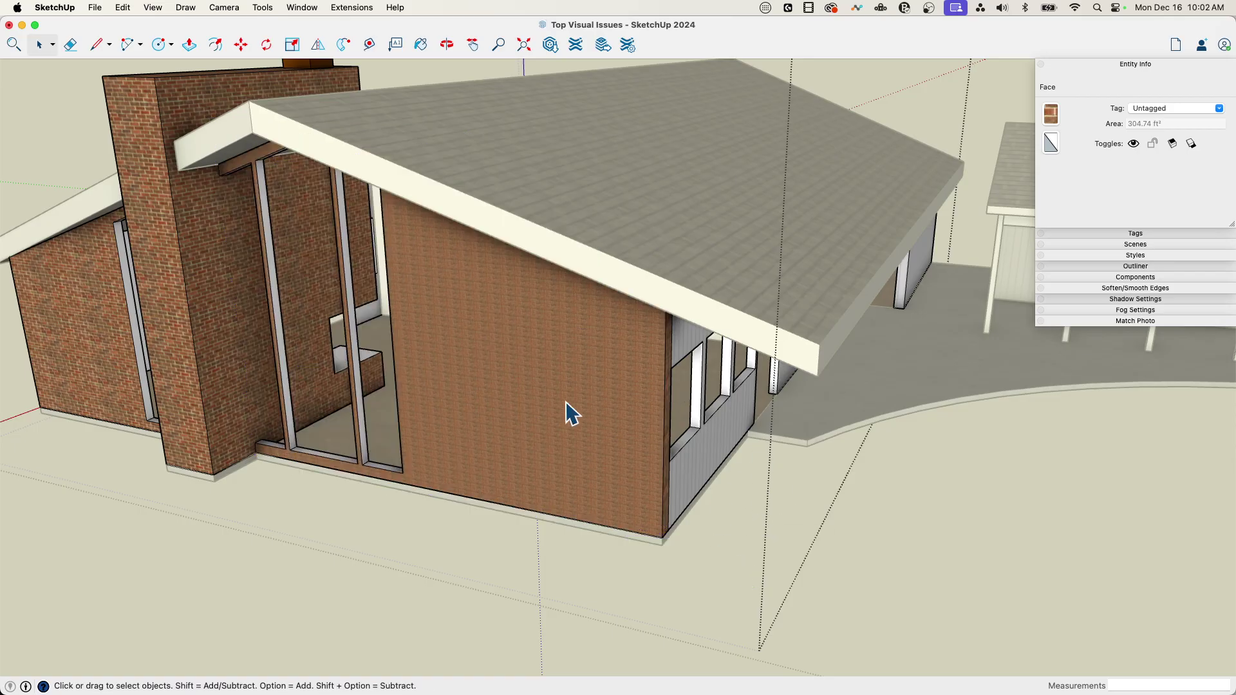
pyautogui.rightClick(546, 418)
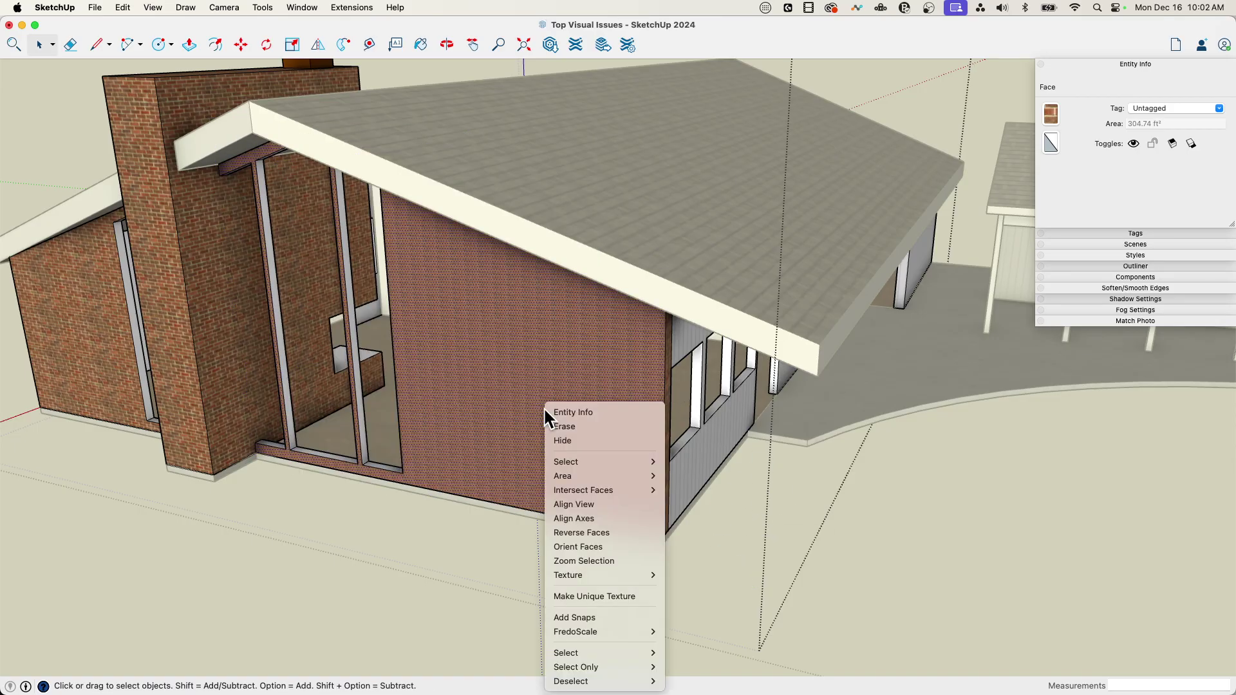
pyautogui.moveTo(591, 577)
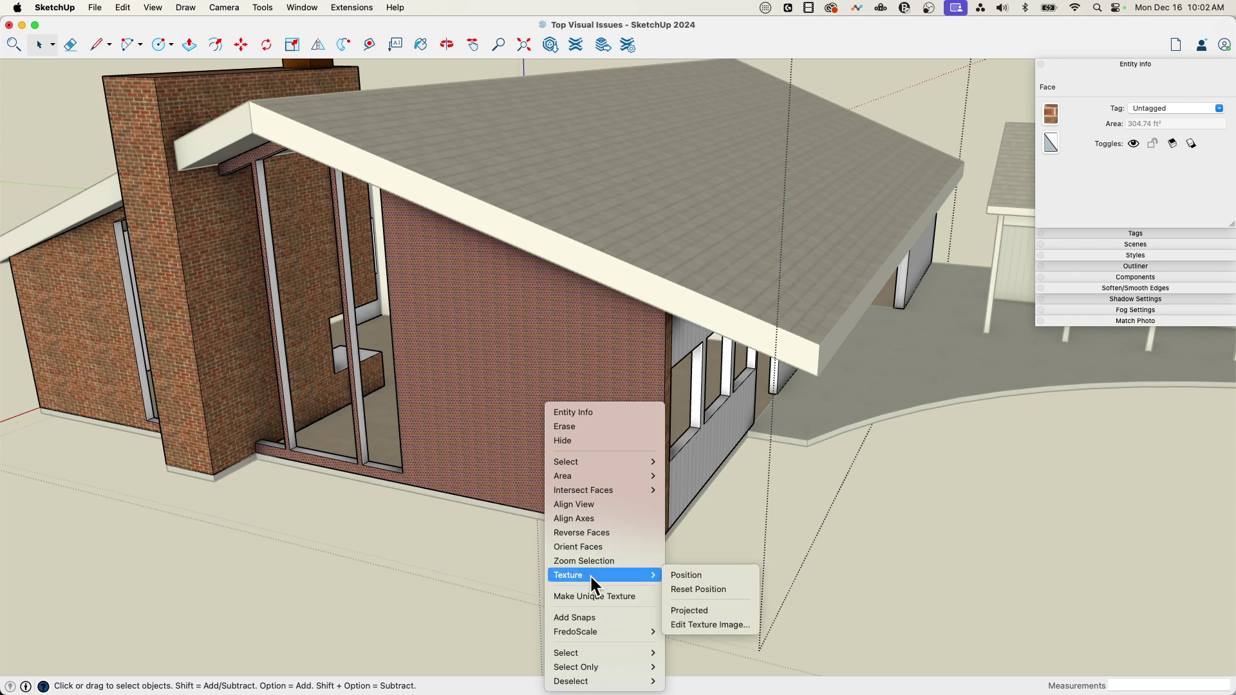
pyautogui.click(697, 587)
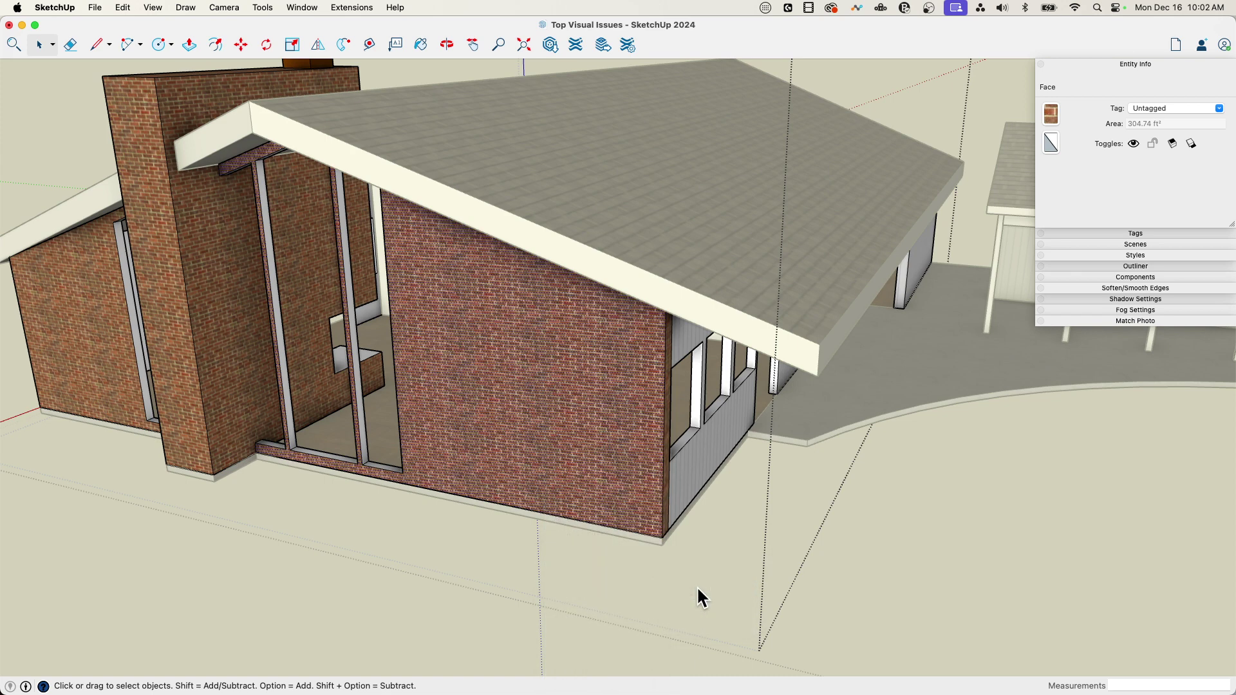
pyautogui.click(708, 559)
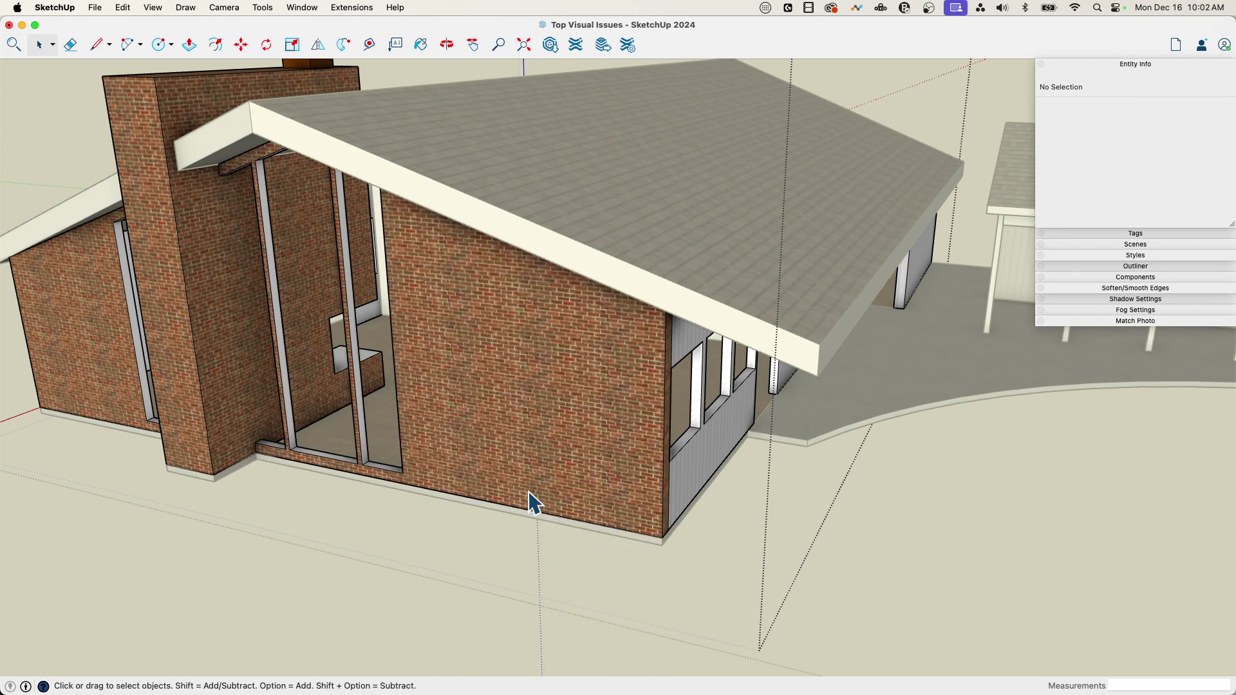
pyautogui.moveTo(530, 502); pyautogui.dragTo(552, 422, button='middle')
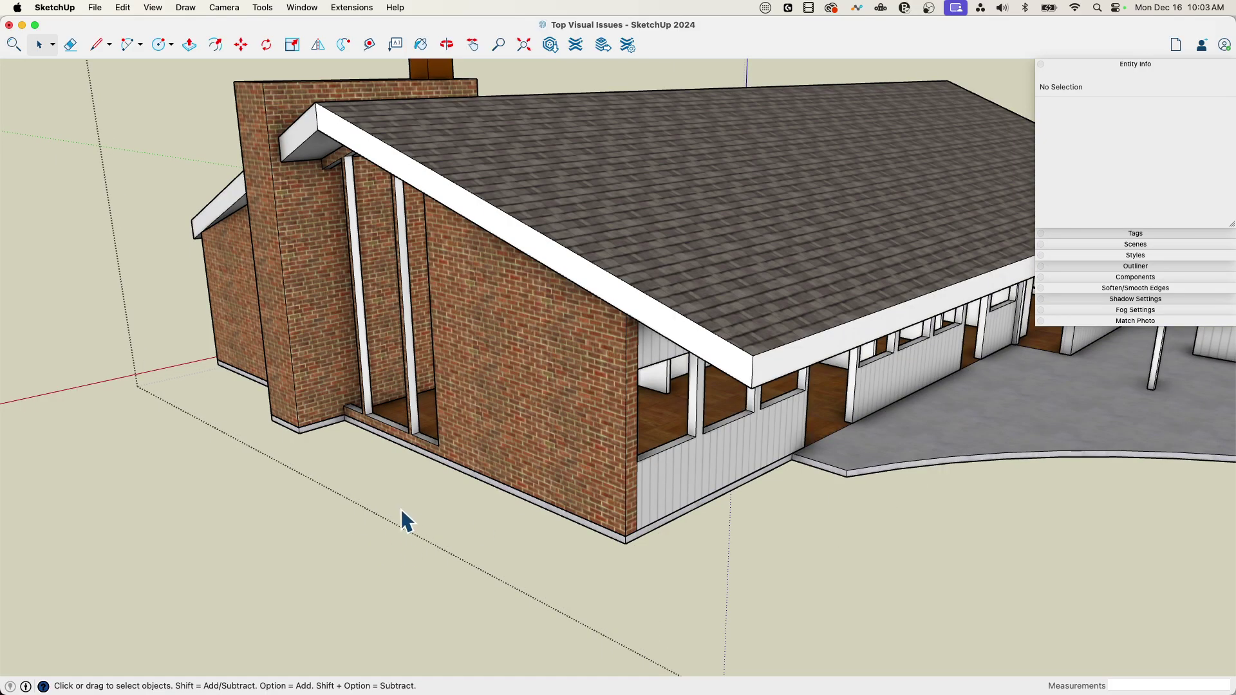
pyautogui.scroll(-10, 174, 519)
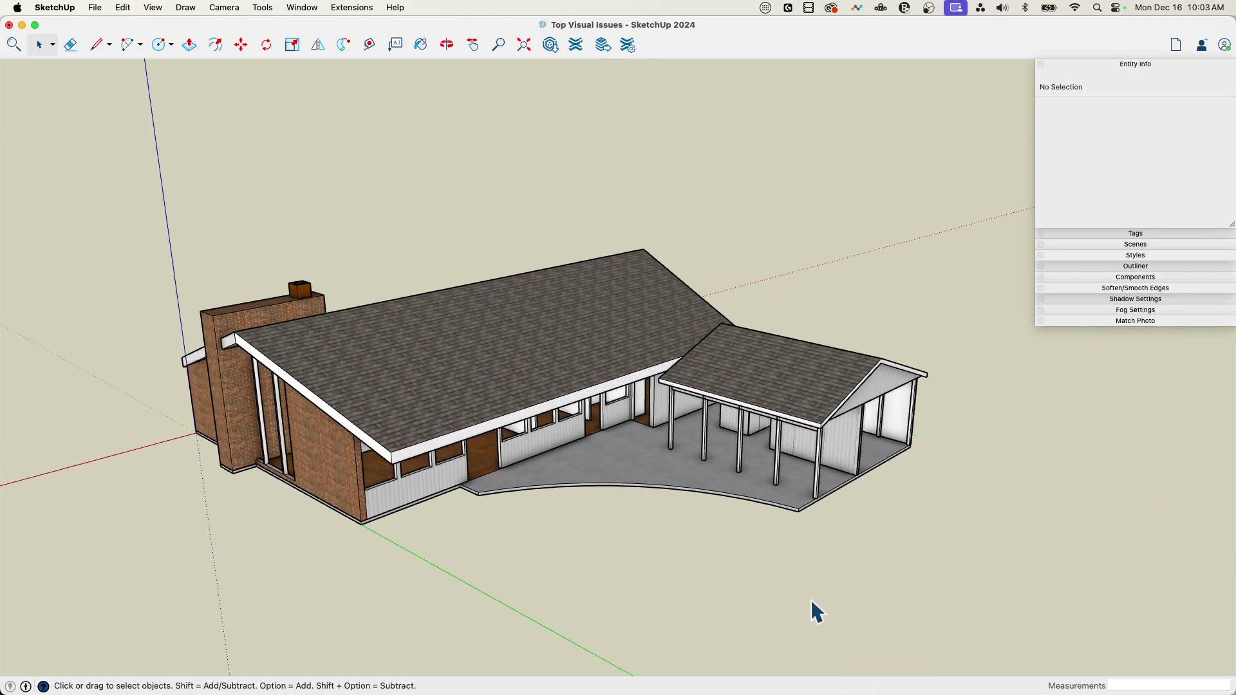
pyautogui.moveTo(812, 602); pyautogui.dragTo(694, 521, button='middle')
pyautogui.scroll(3, 549, 498)
pyautogui.scroll(-3, 792, 528)
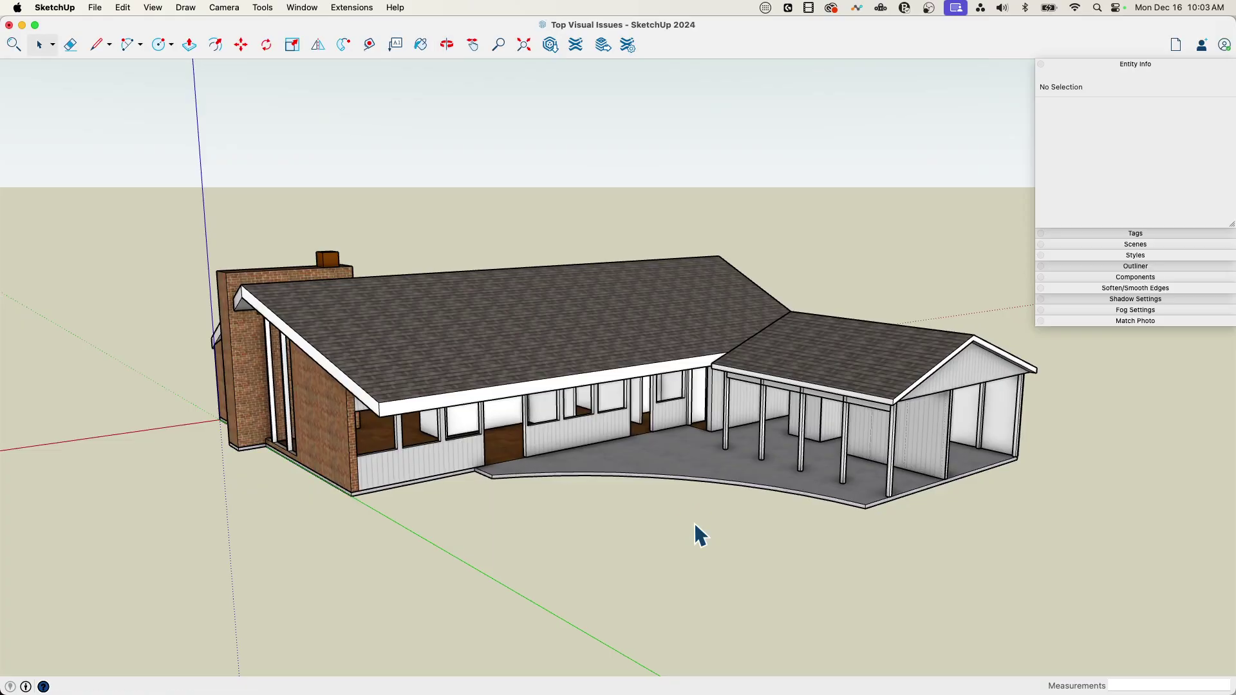